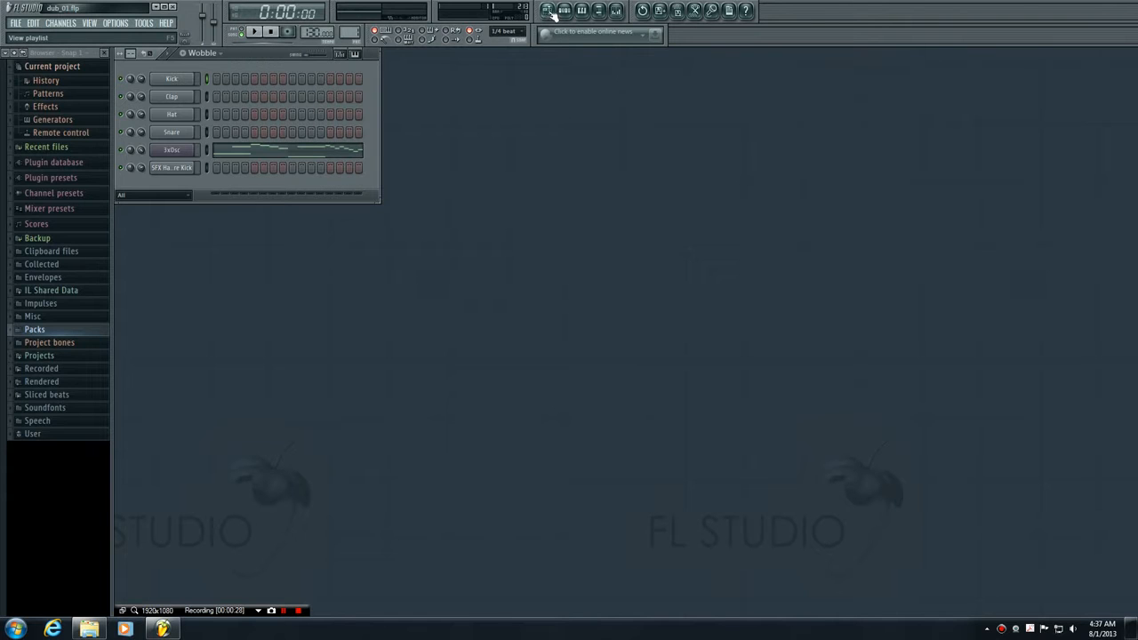
# - Open the playlist and audition the Wobble, Kick, Hat and Kick 2 patterns, finishing on Wobble with playback stopped
pyautogui.click(549, 10)
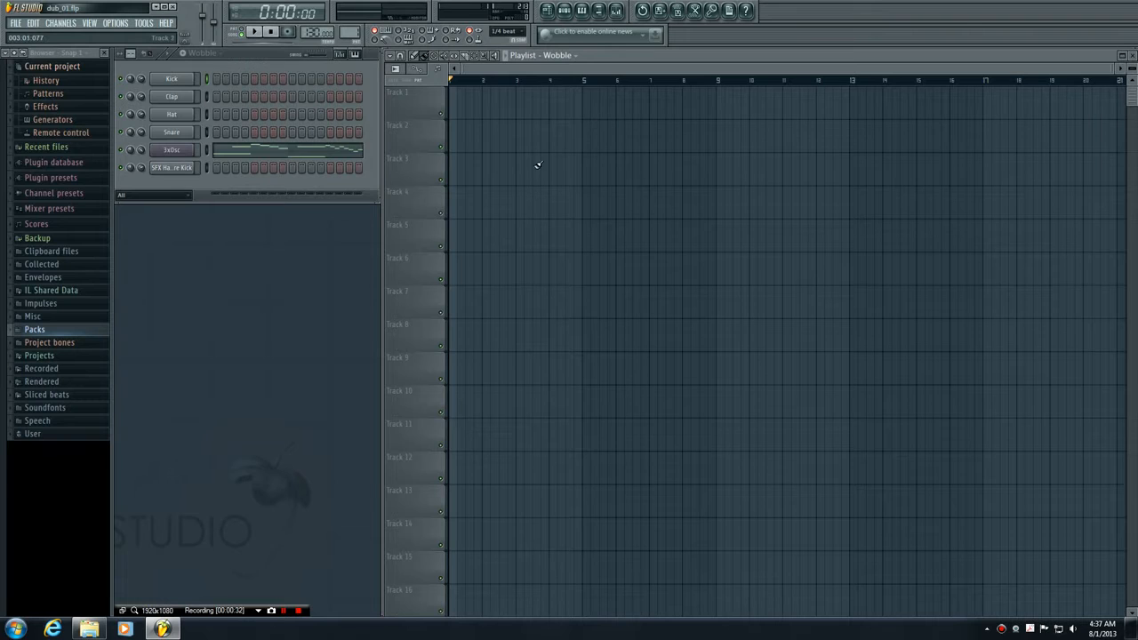
pyautogui.click(172, 57)
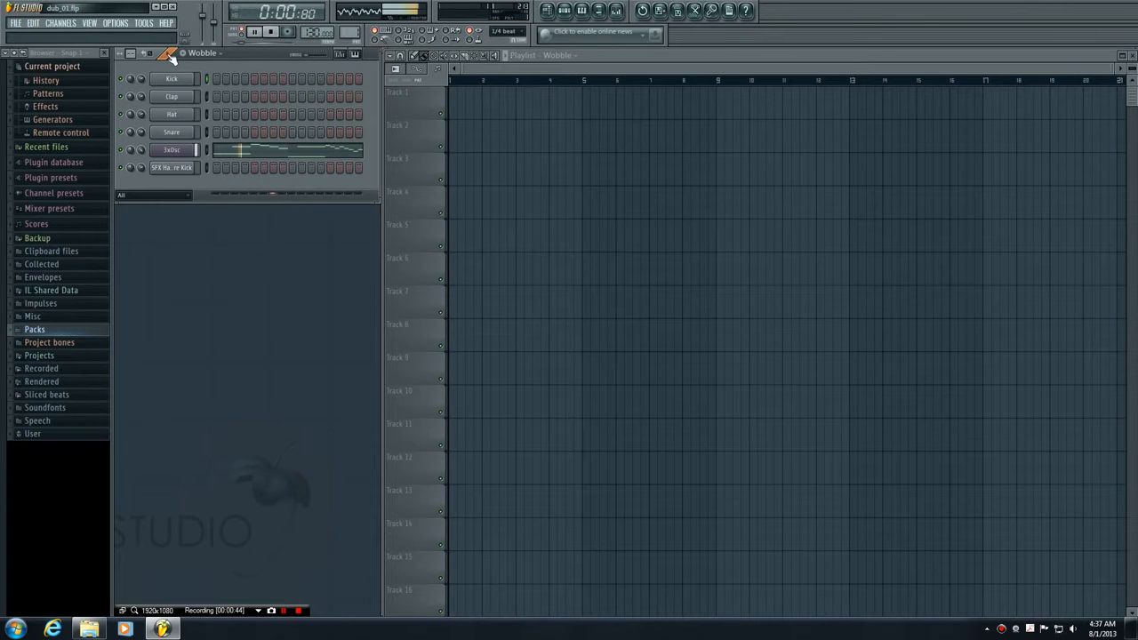
pyautogui.click(201, 53)
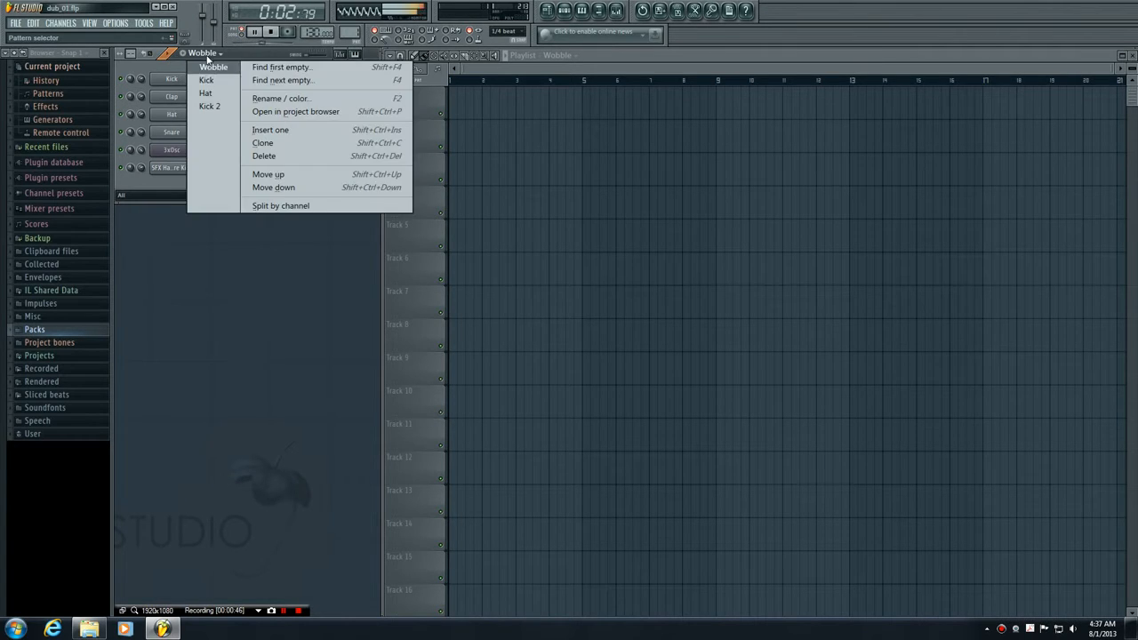
pyautogui.click(211, 78)
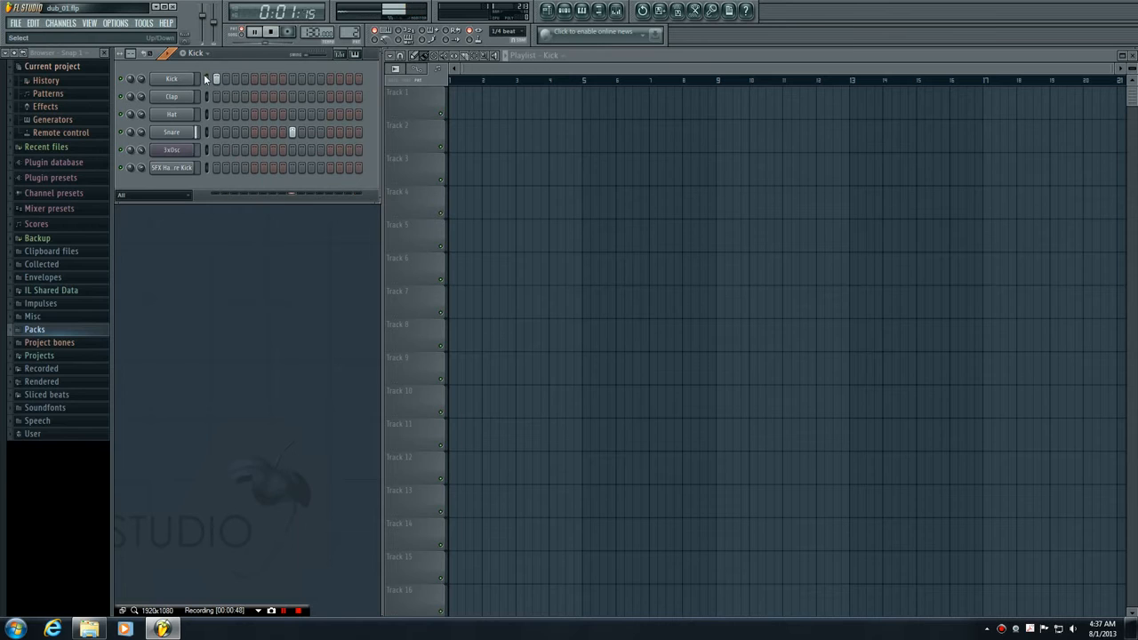
pyautogui.click(201, 53)
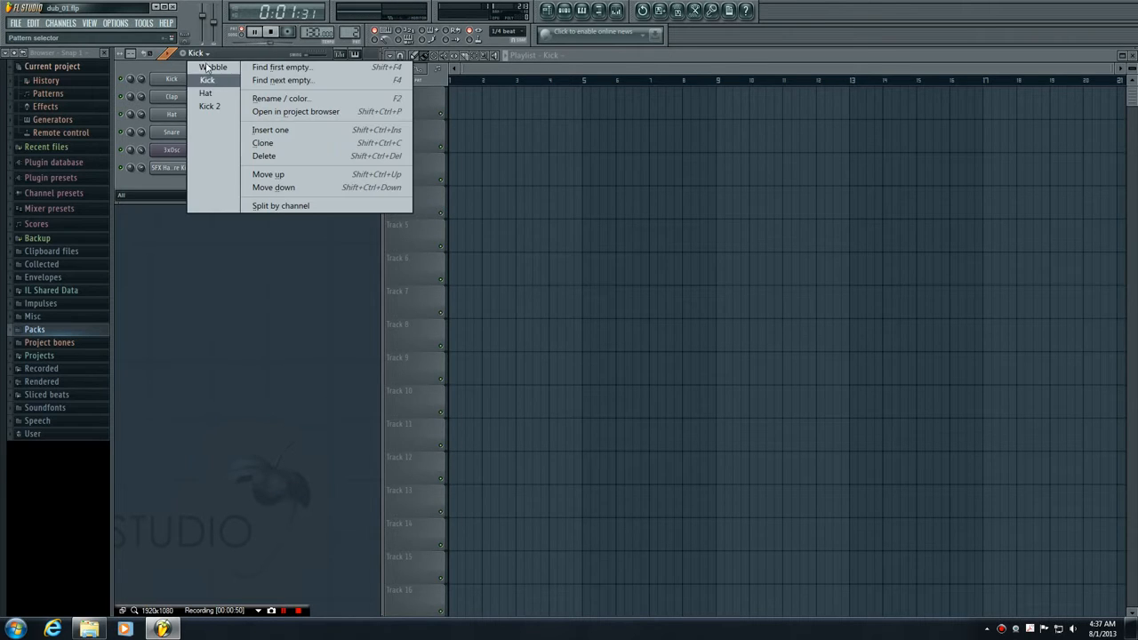
pyautogui.click(211, 92)
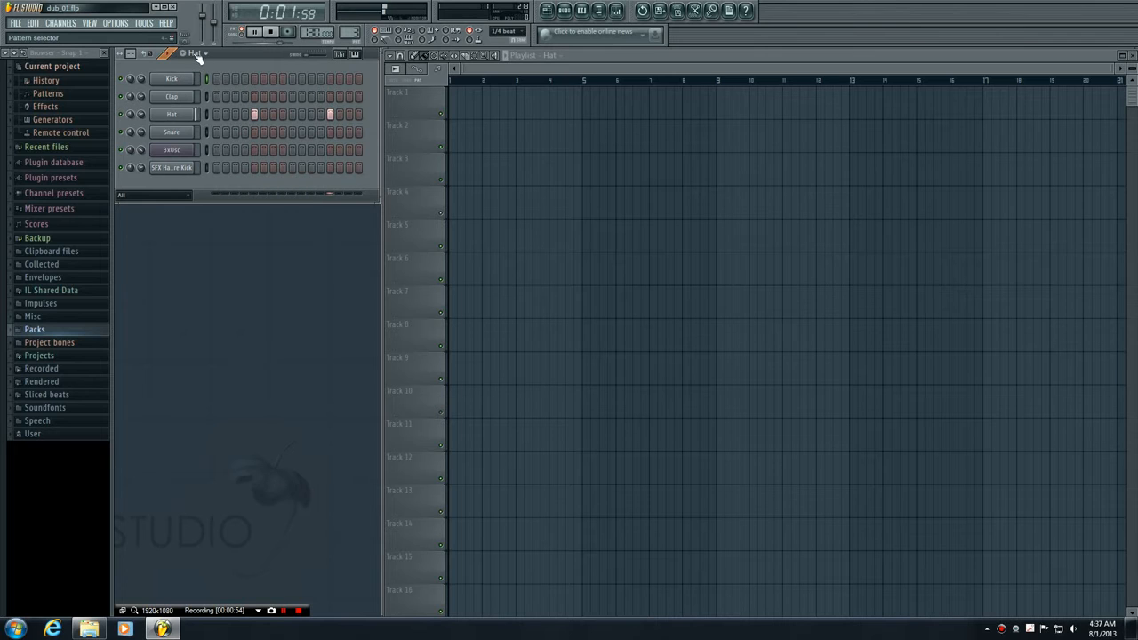
pyautogui.click(197, 56)
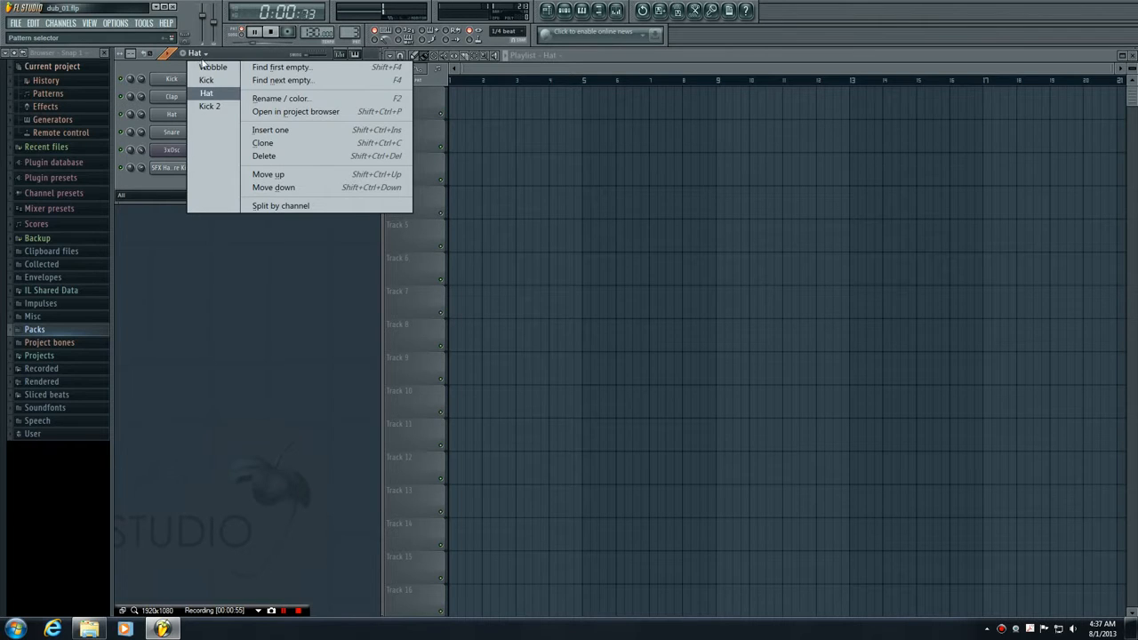
pyautogui.click(211, 107)
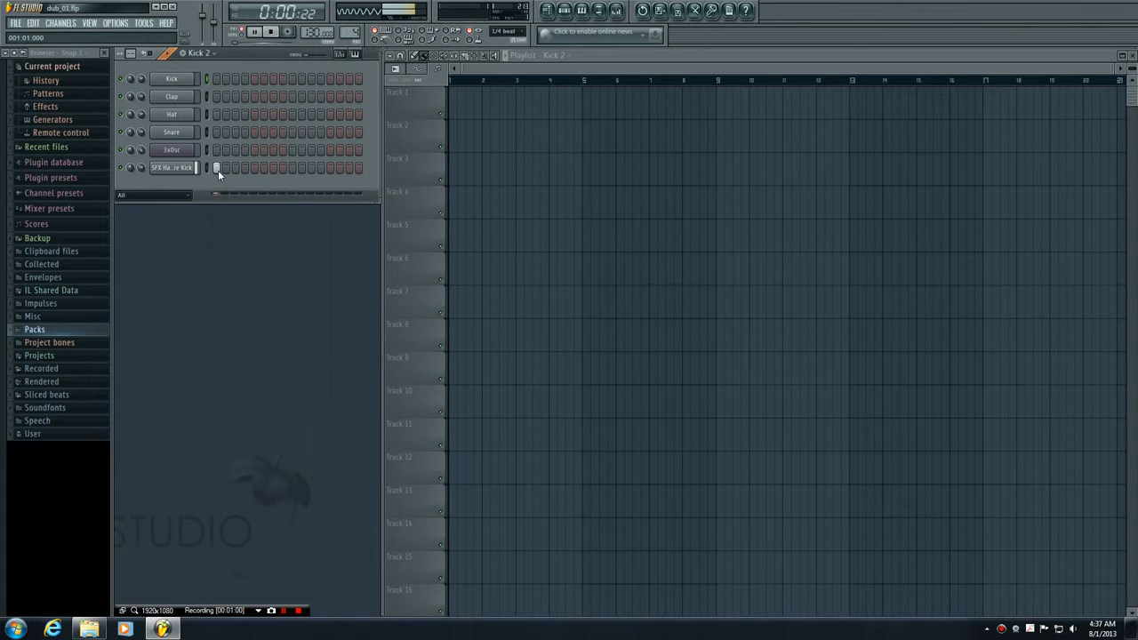
pyautogui.click(199, 53)
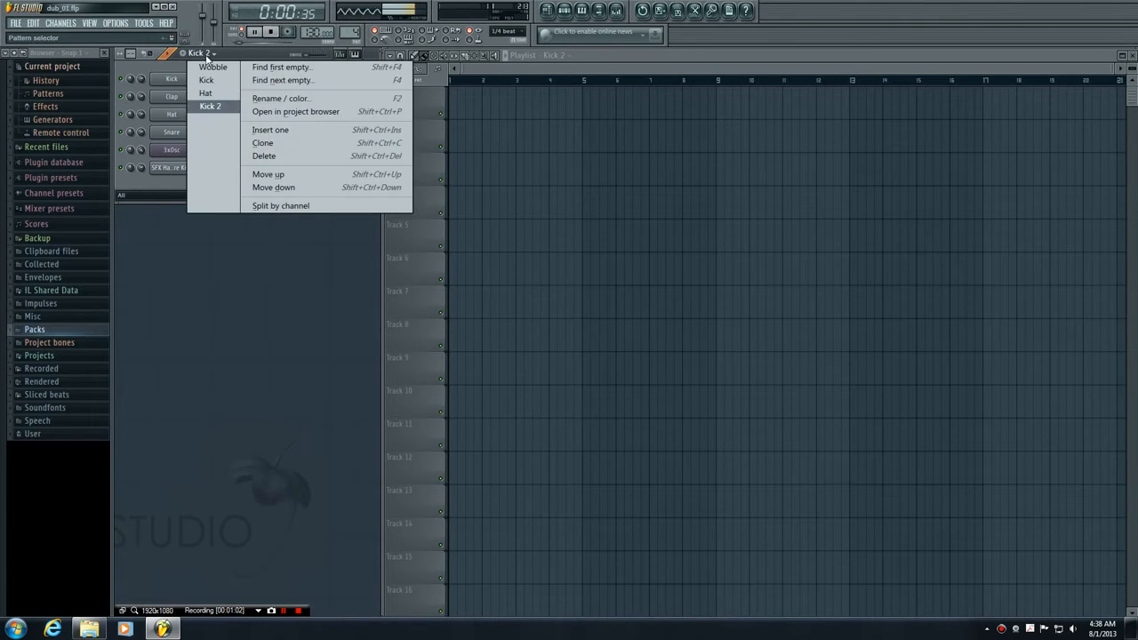
pyautogui.click(211, 64)
pyautogui.press('space')
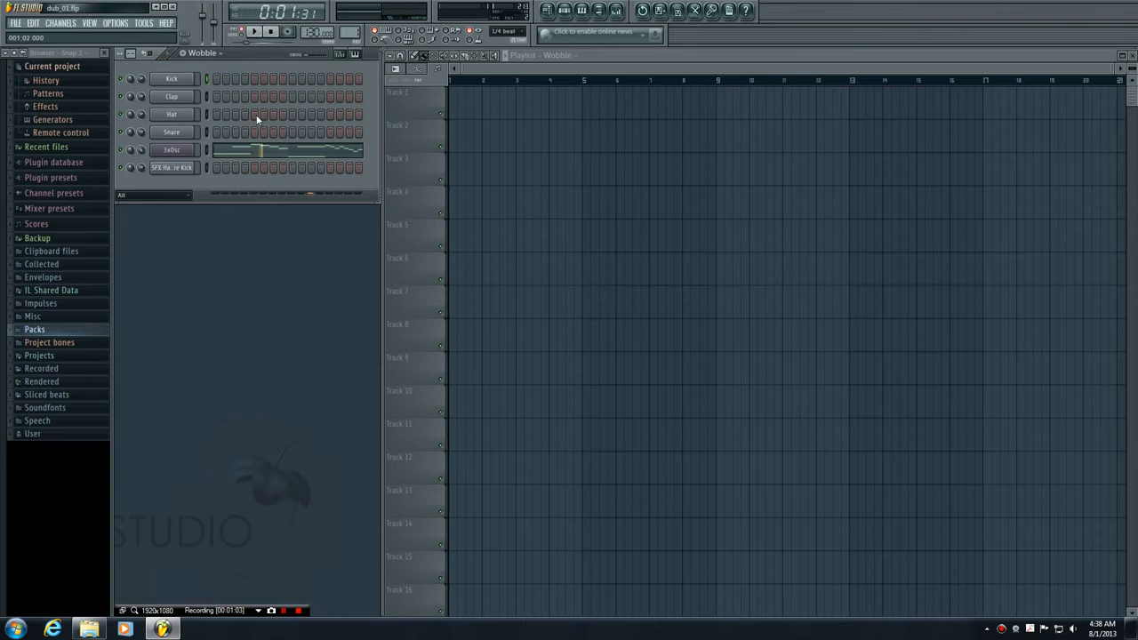
pyautogui.click(170, 53)
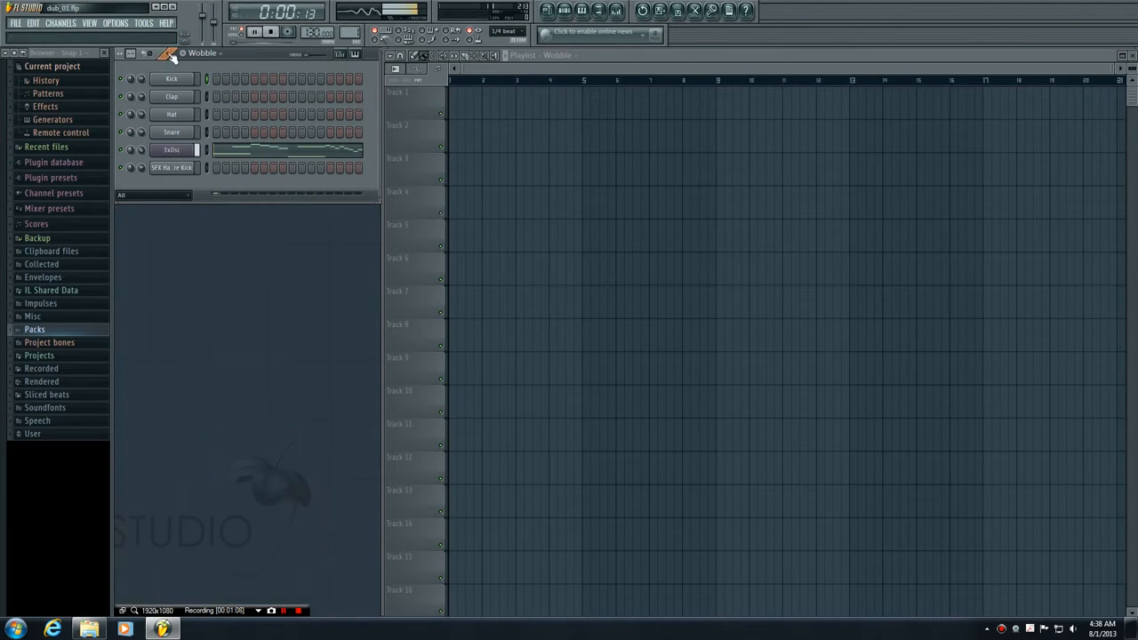
pyautogui.click(272, 33)
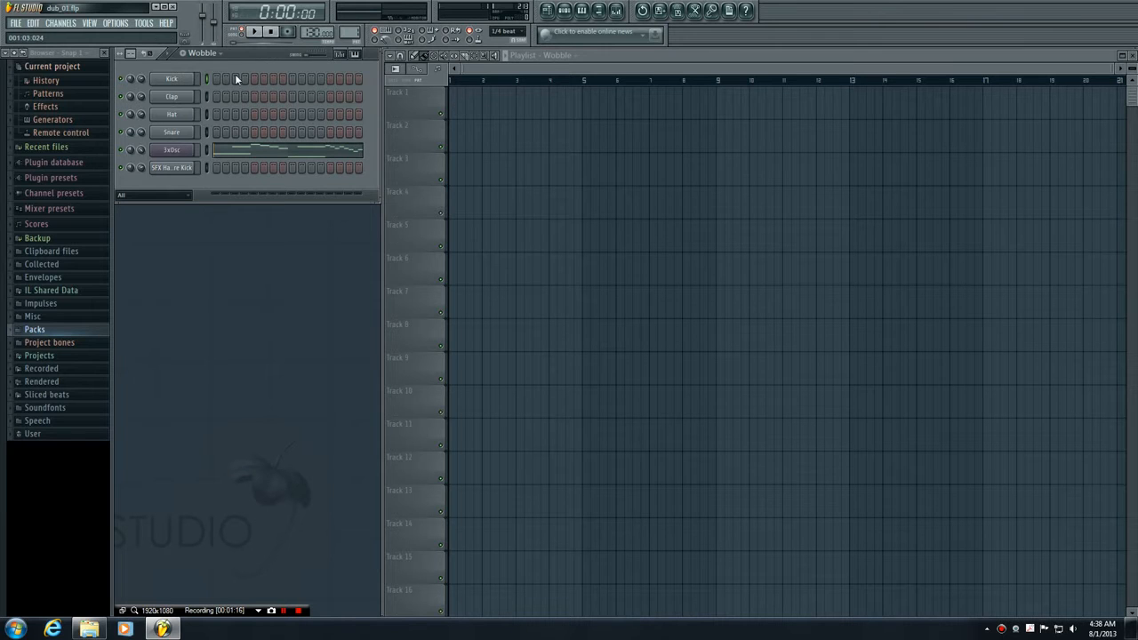
pyautogui.click(199, 54)
pyautogui.click(209, 93)
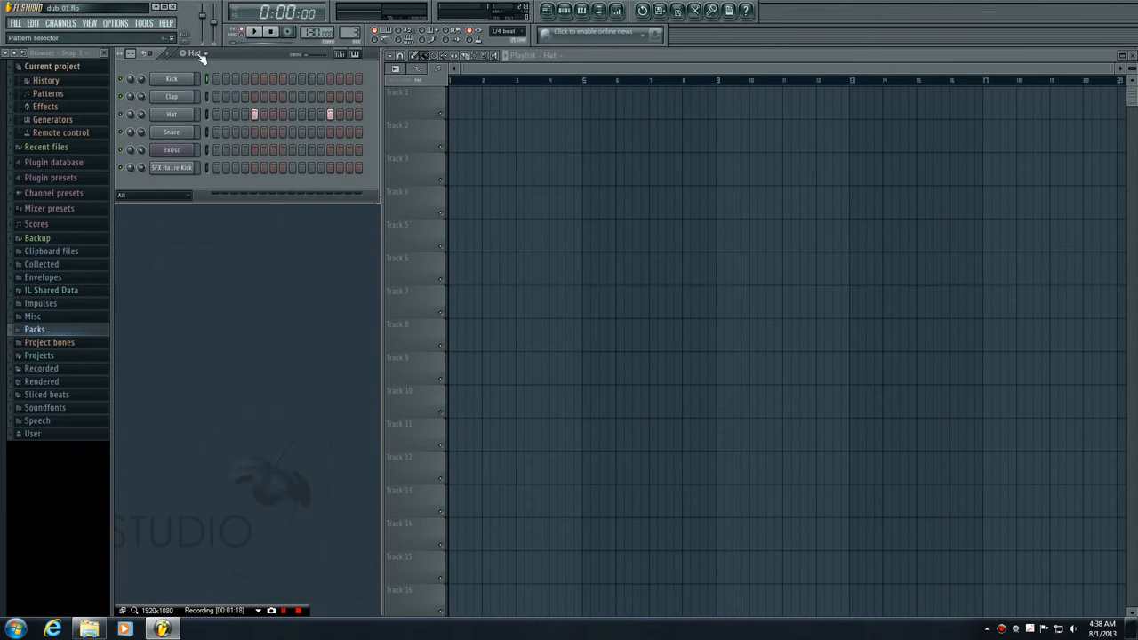
pyautogui.click(199, 55)
pyautogui.click(206, 66)
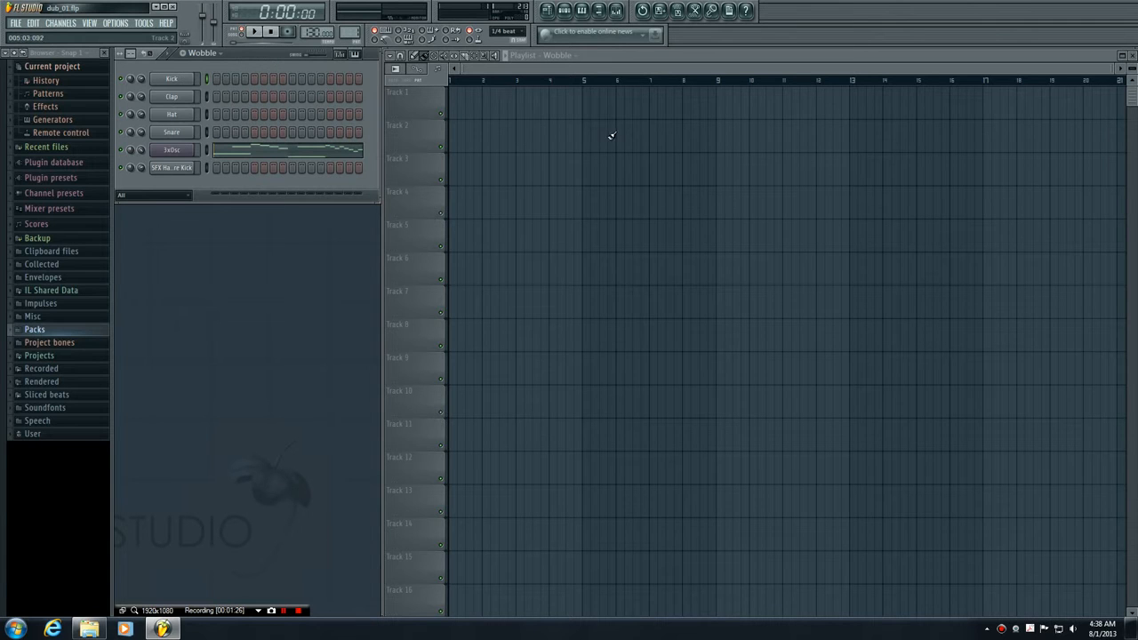
# - Use the Draw tool to place Wobble clips on Track 1 at bar 1, Track 4 near bar 5 and Track 2 between bars 10 and 11
pyautogui.click(417, 58)
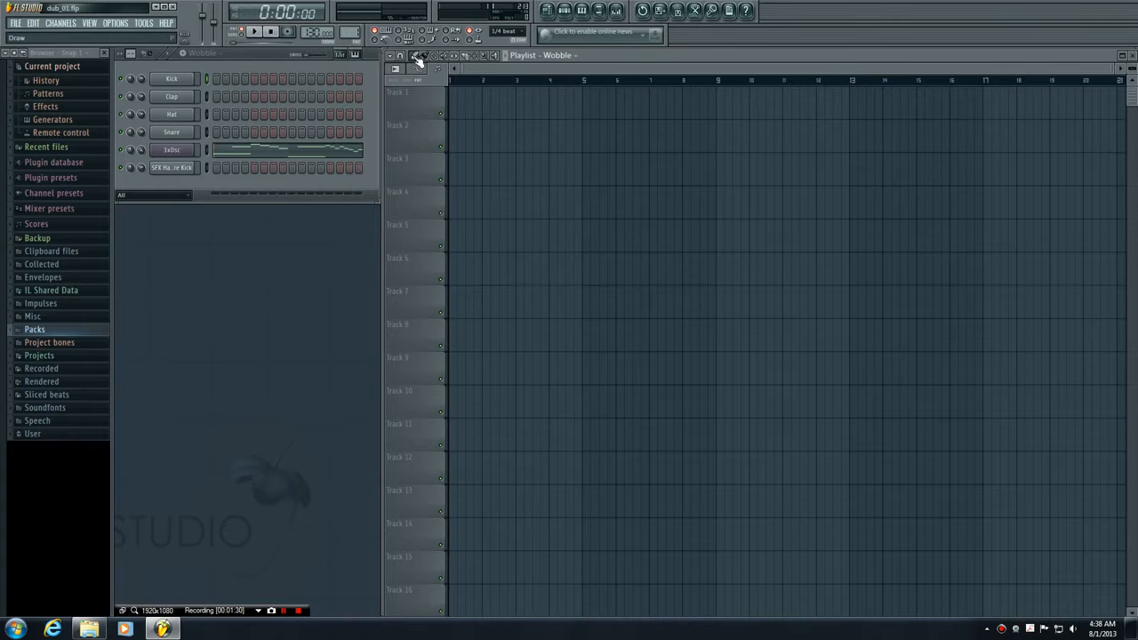
pyautogui.click(454, 104)
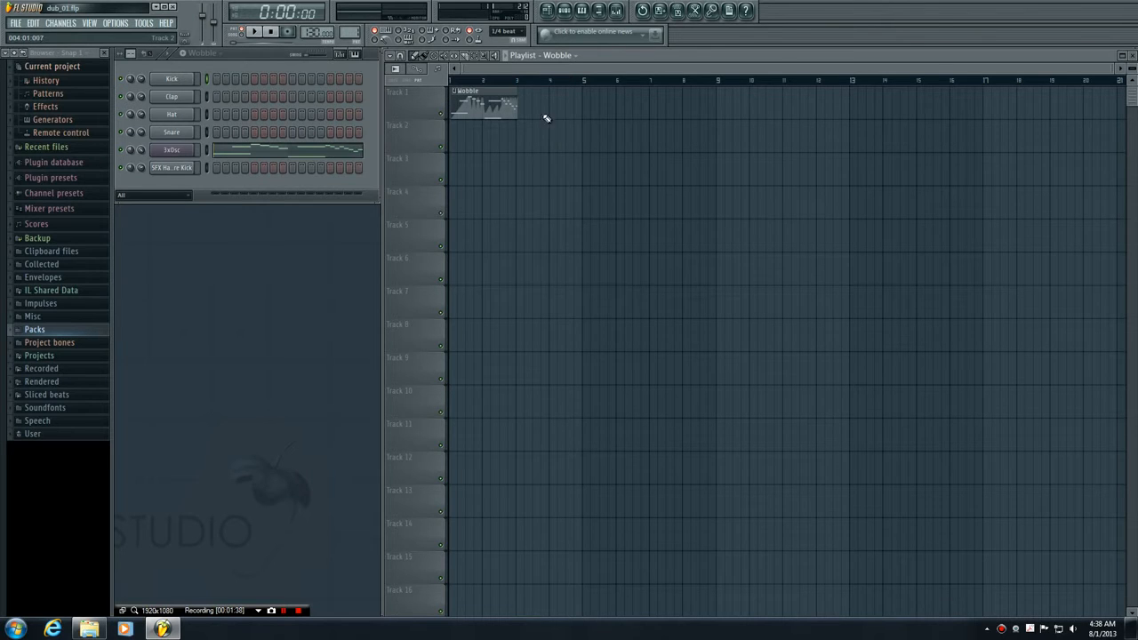
pyautogui.click(576, 208)
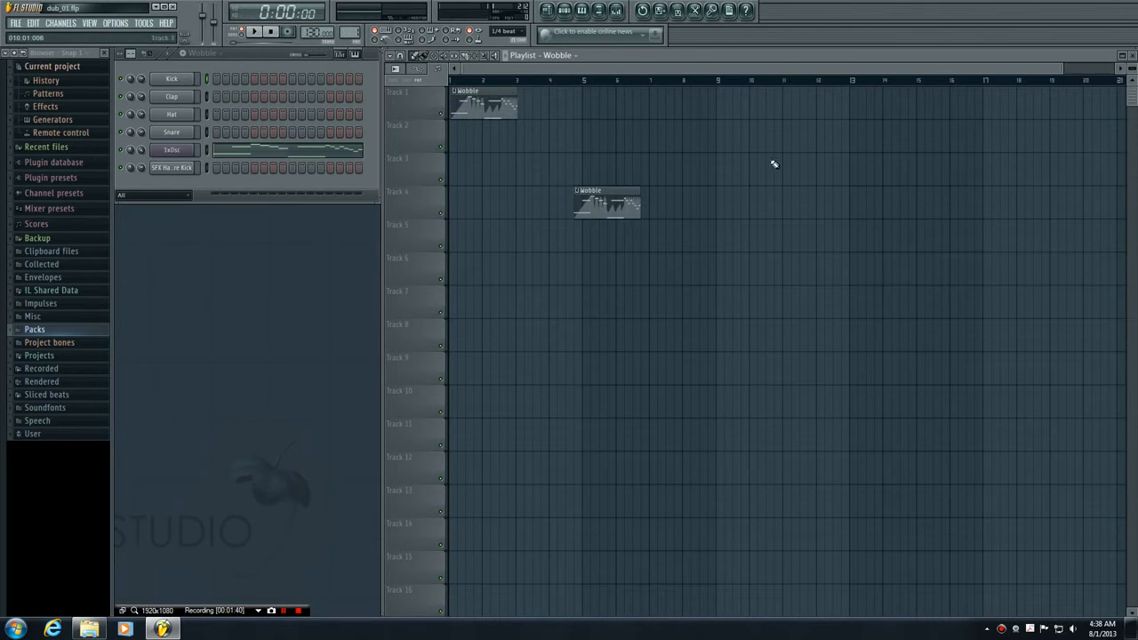
pyautogui.click(771, 144)
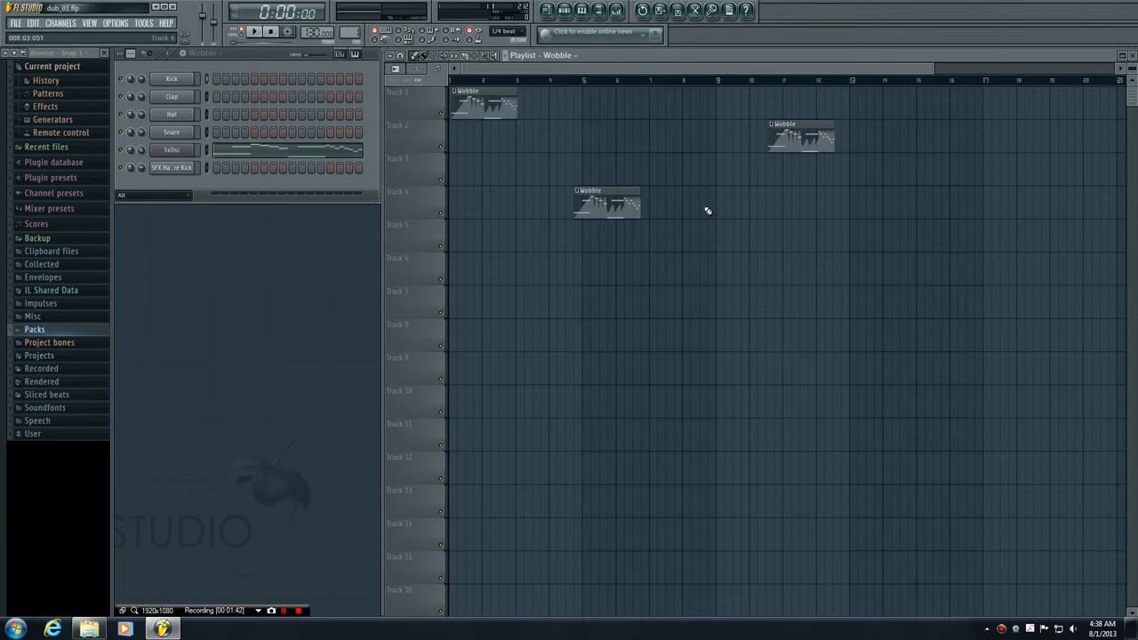
# - Delete the Wobble clips on Tracks 2 and 4, and align the Track 1 clip with the start of bar 1
pyautogui.moveTo(791, 133); pyautogui.dragTo(734, 153)
pyautogui.rightClick(718, 139)
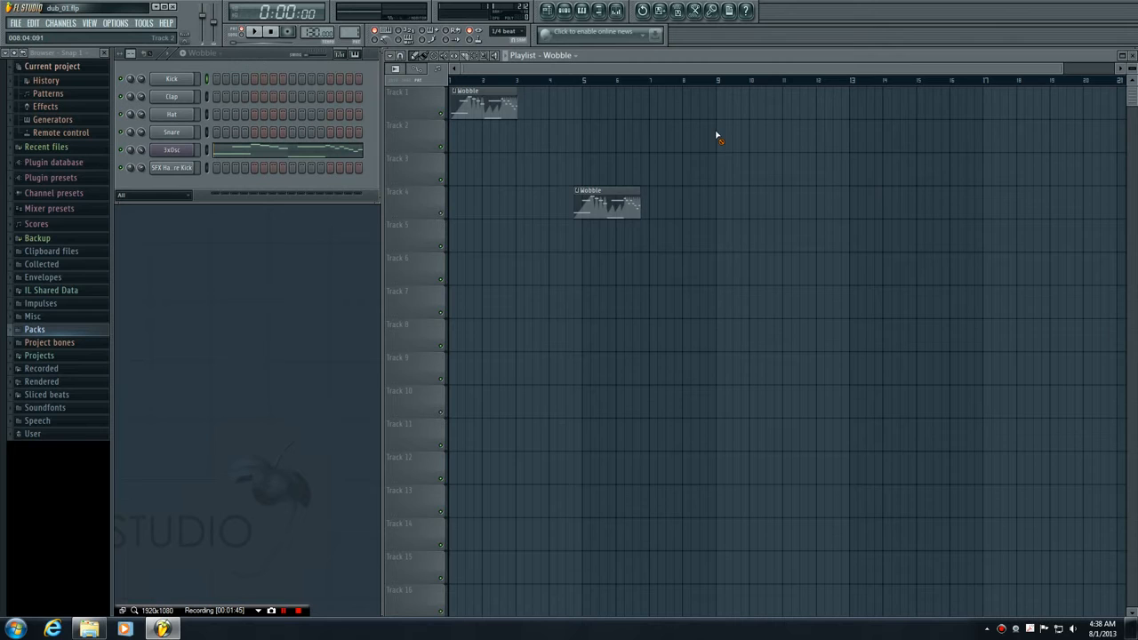
pyautogui.rightClick(626, 203)
pyautogui.moveTo(479, 93)
pyautogui.mouseDown()
pyautogui.moveTo(523, 95)
pyautogui.moveTo(469, 93)
pyautogui.mouseUp()
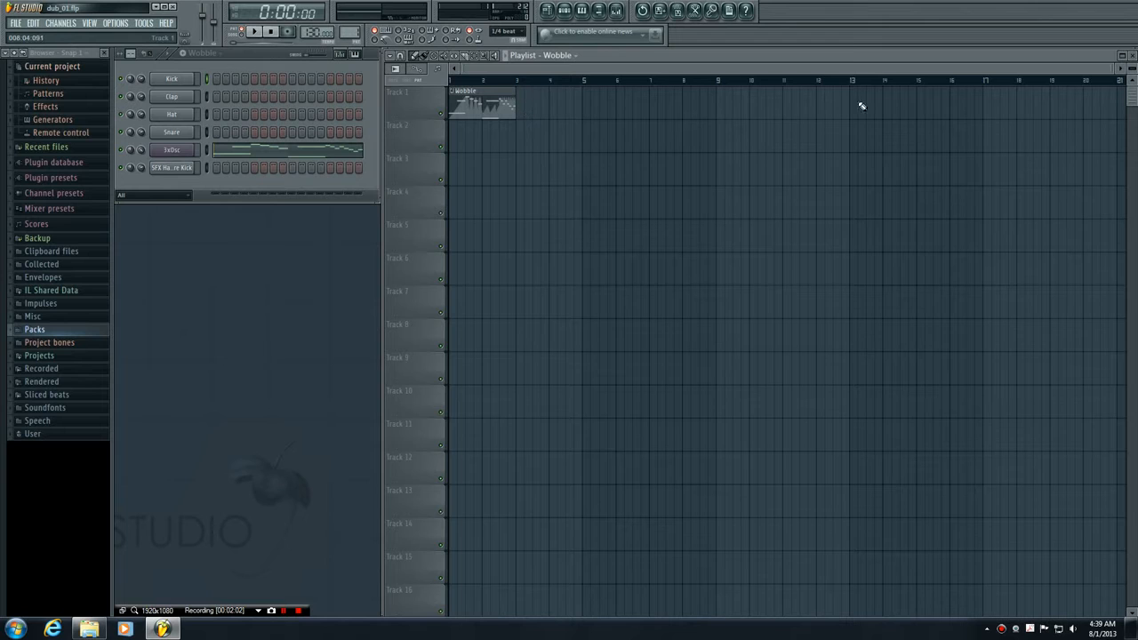
# - Draw a second Wobble clip on Track 1 at about bar 7 and delete both clips from the track
pyautogui.moveTo(522, 110); pyautogui.dragTo(663, 108)
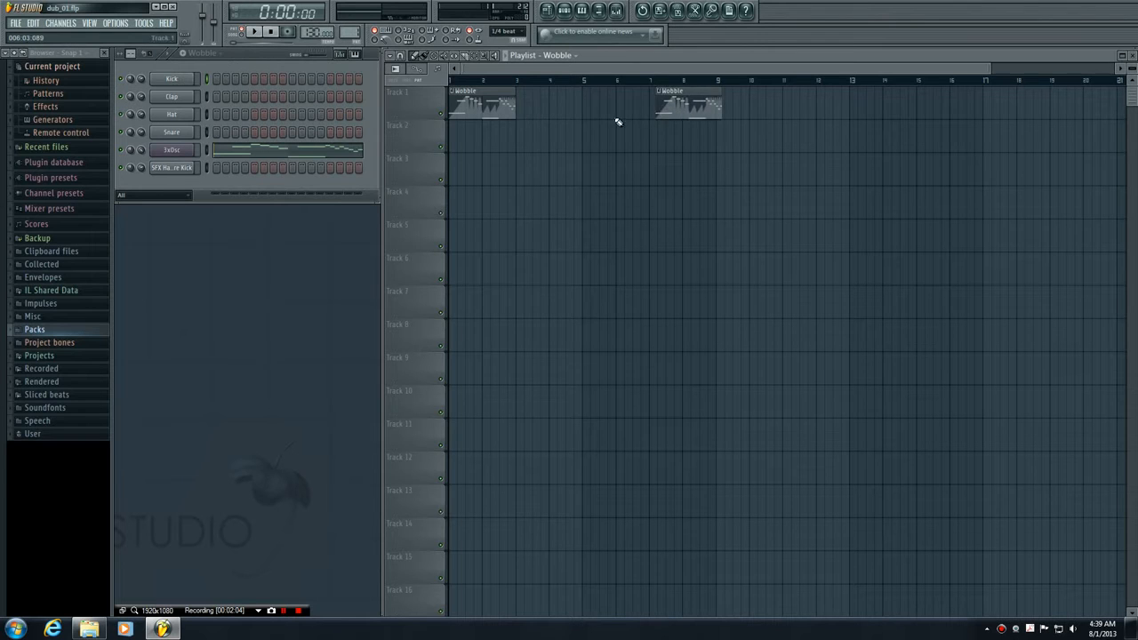
pyautogui.rightClick(676, 100)
pyautogui.rightClick(498, 107)
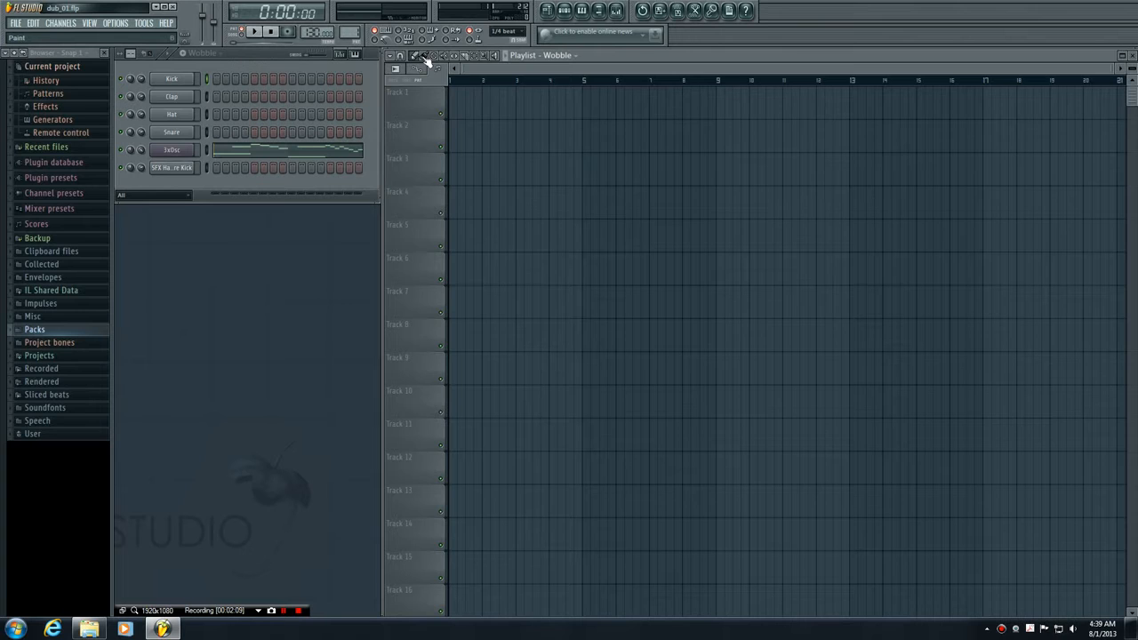
# - Use the Paint tool to fill Track 1 with back-to-back Wobble clips from bar 1 to beyond bar 33
pyautogui.click(427, 56)
pyautogui.click(455, 96)
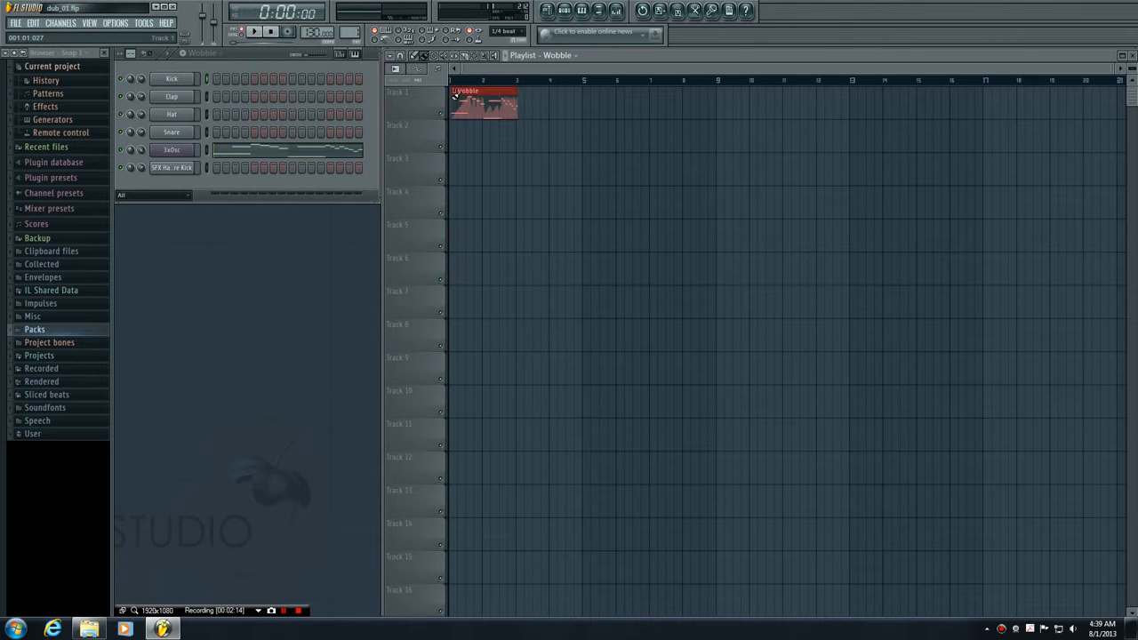
pyautogui.moveTo(488, 97); pyautogui.dragTo(1122, 93)
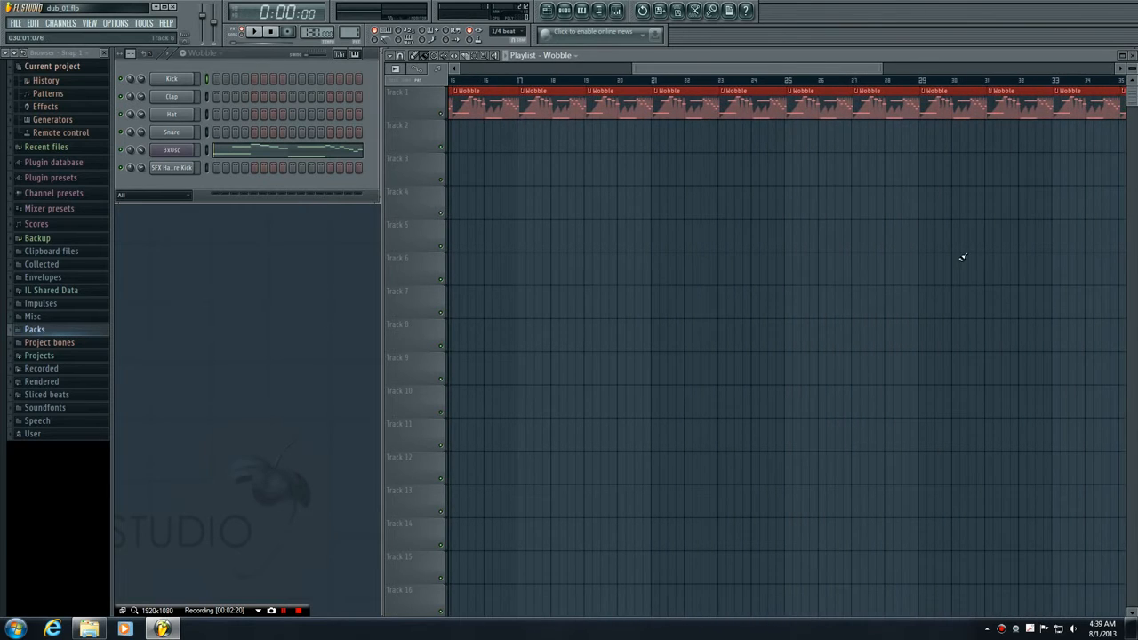
pyautogui.moveTo(685, 70); pyautogui.dragTo(466, 92)
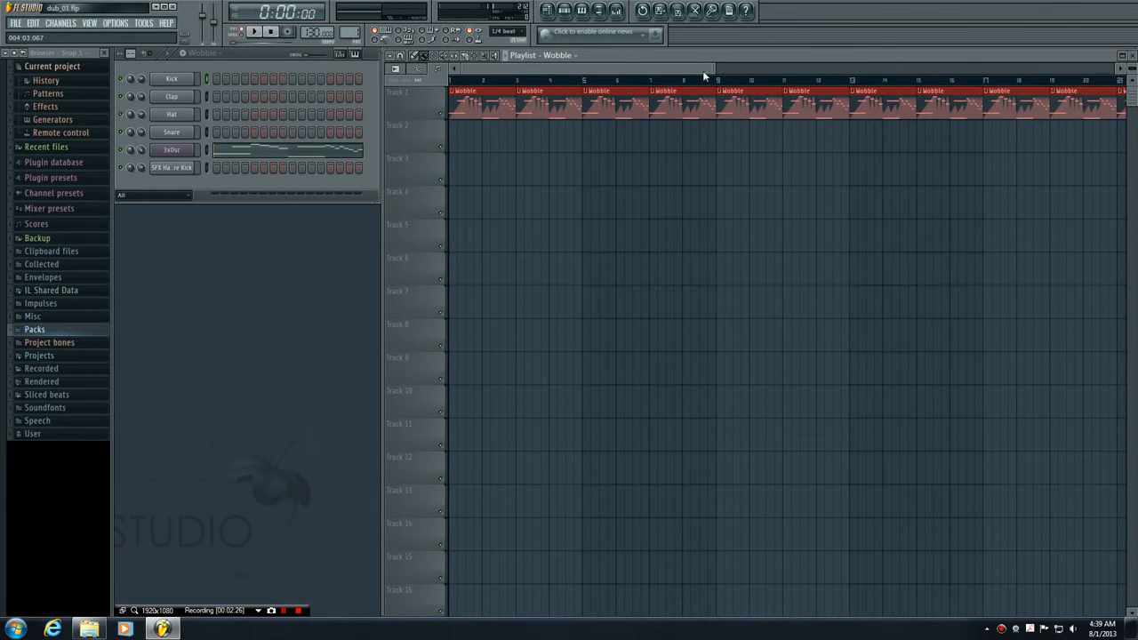
pyautogui.moveTo(715, 70)
pyautogui.mouseDown()
pyautogui.moveTo(514, 71)
pyautogui.moveTo(500, 94)
pyautogui.moveTo(521, 95)
pyautogui.moveTo(491, 95)
pyautogui.moveTo(530, 68)
pyautogui.moveTo(703, 69)
pyautogui.mouseUp()
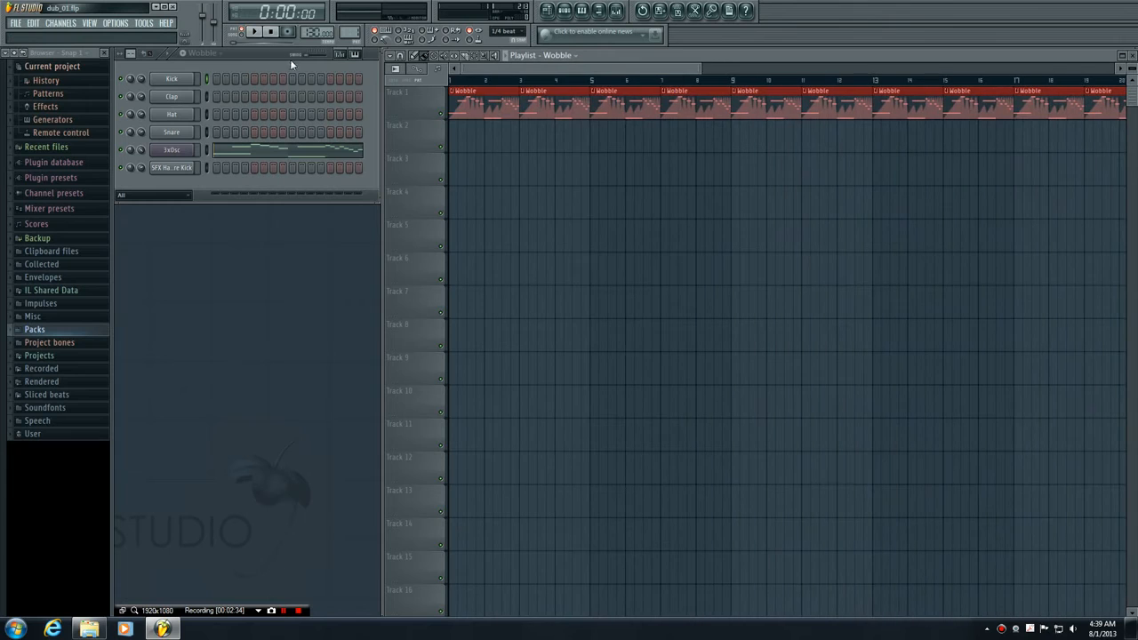
# - Switch playback to song mode, play the Wobble arrangement from the start and stop it
pyautogui.click(243, 36)
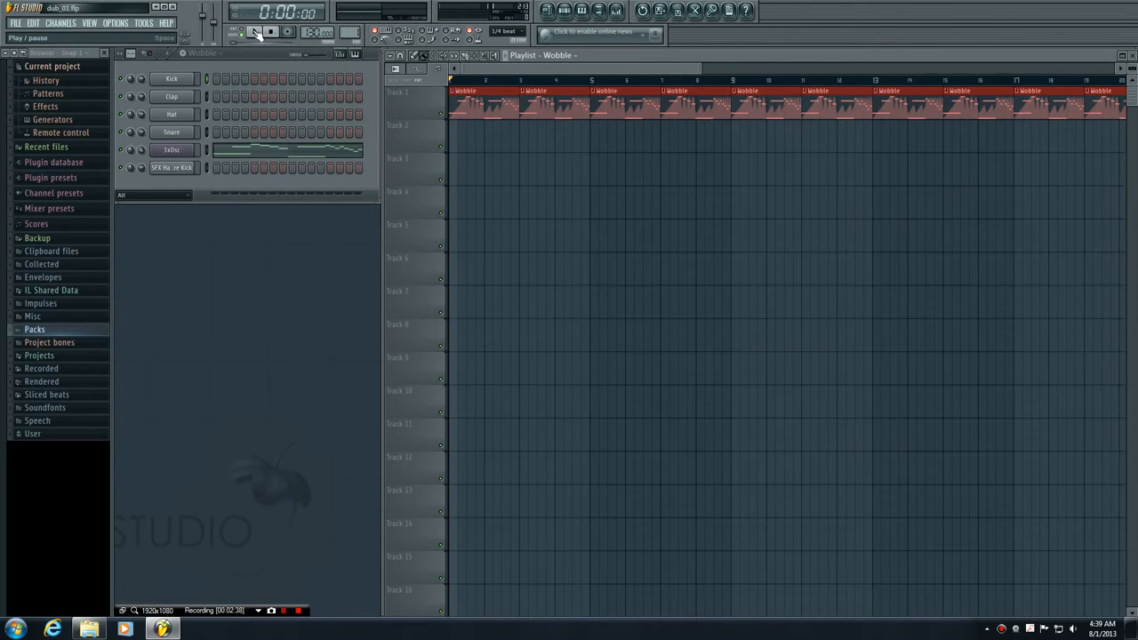
pyautogui.click(255, 33)
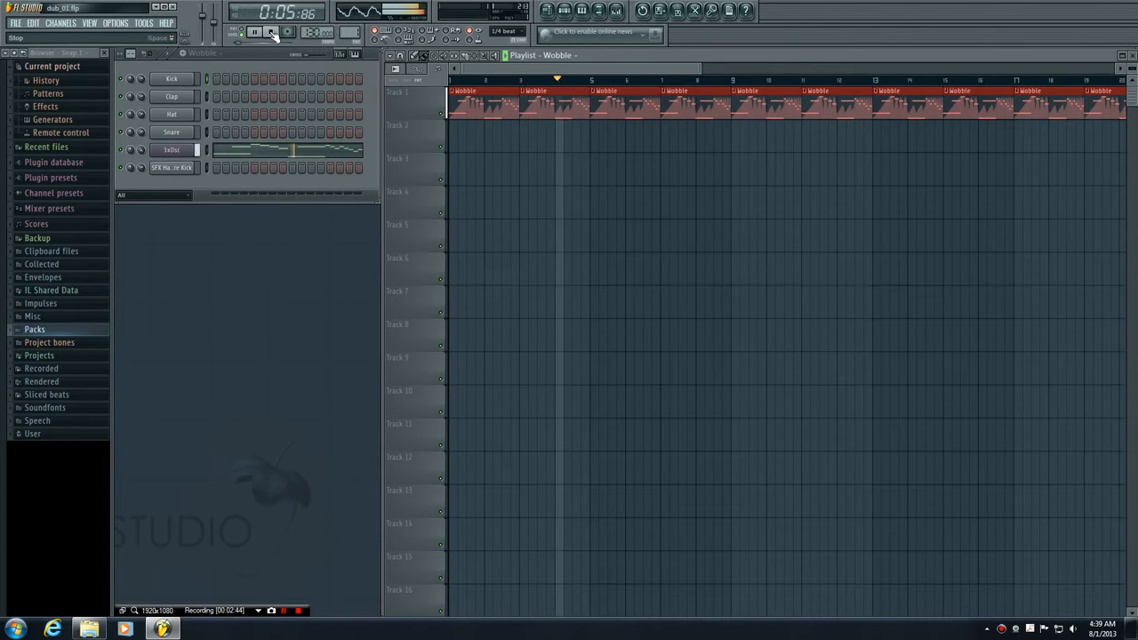
pyautogui.click(273, 33)
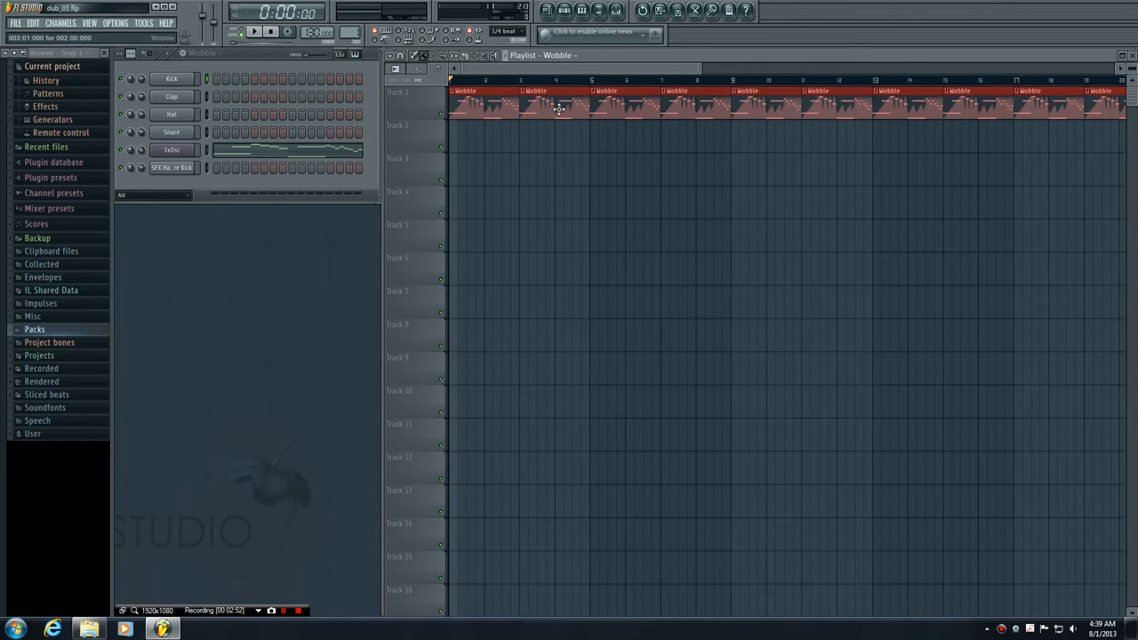
# - Try placing a Kick clip on Track 2 at bar 5, remove it and reselect the Wobble pattern
pyautogui.click(207, 59)
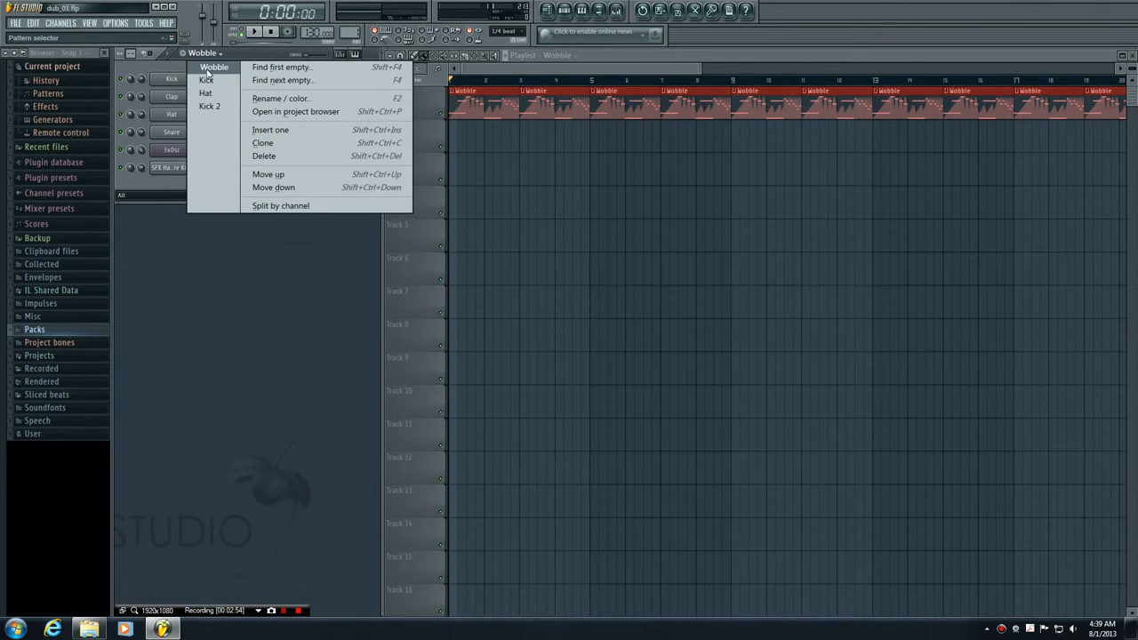
pyautogui.click(204, 80)
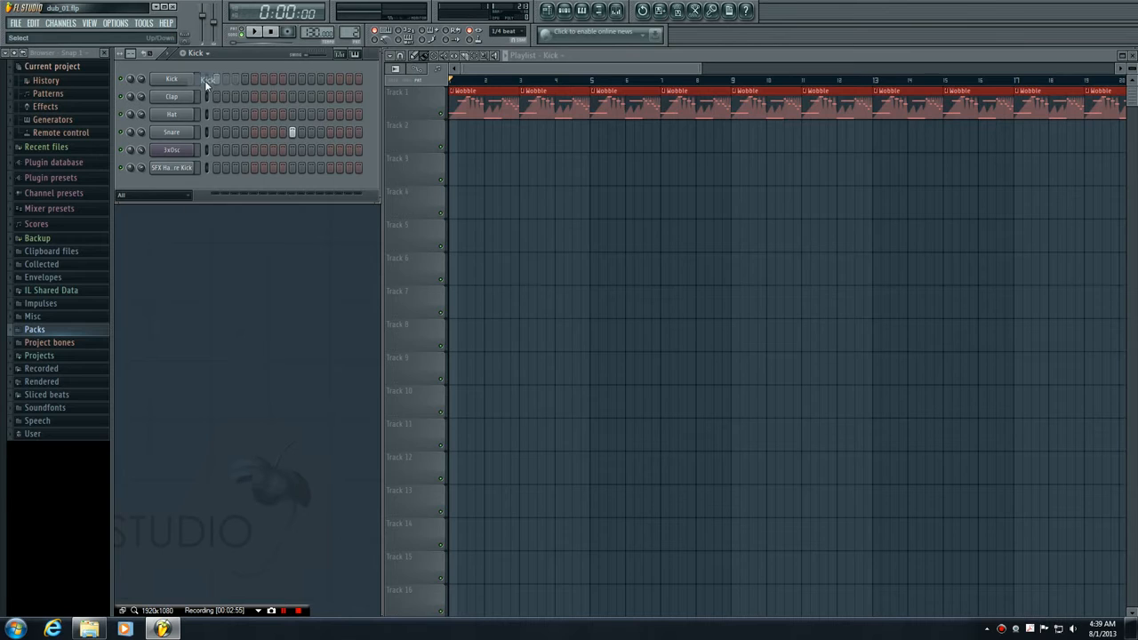
pyautogui.click(591, 144)
pyautogui.rightClick(605, 134)
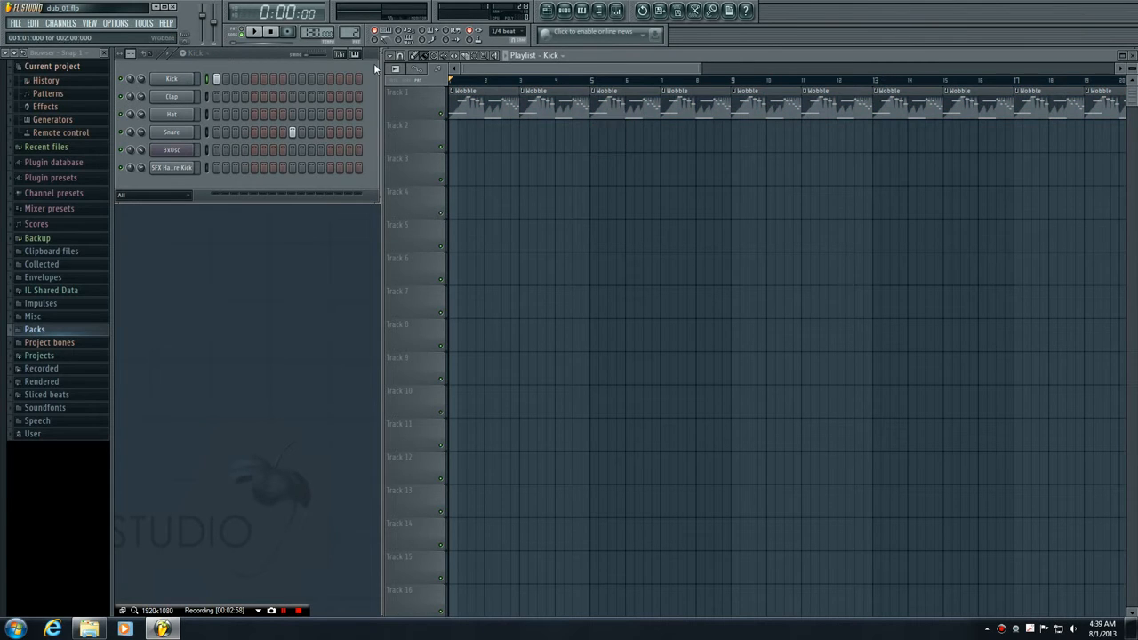
pyautogui.click(195, 54)
pyautogui.click(210, 68)
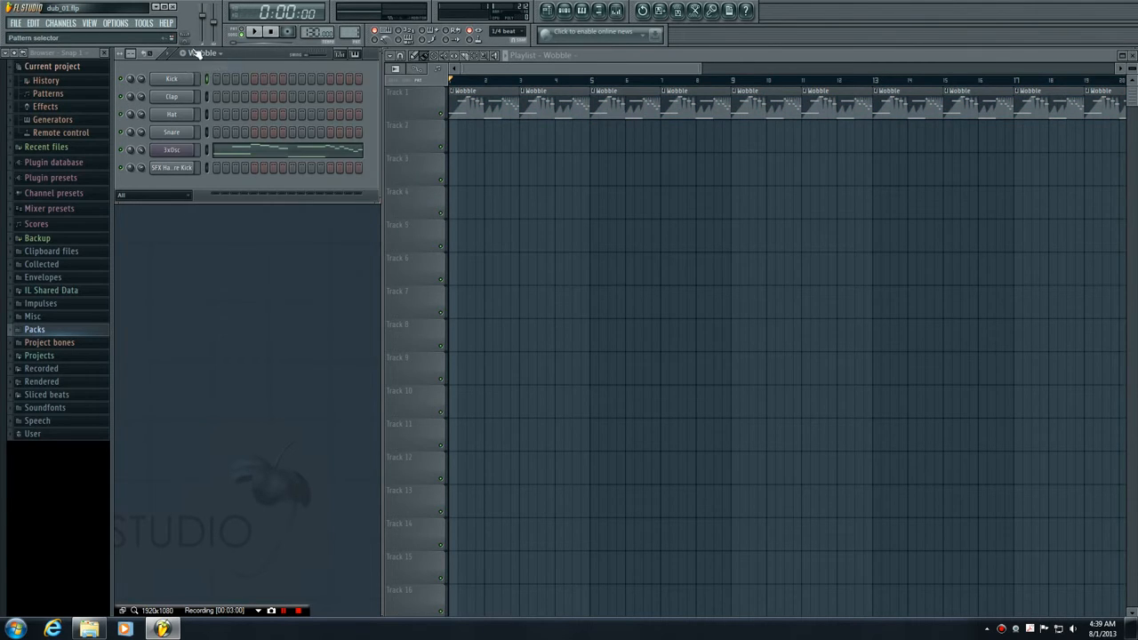
# - Select the Kick pattern and paint back-to-back Kick clips along Track 2 from bar 5 to beyond bar 26
pyautogui.click(570, 58)
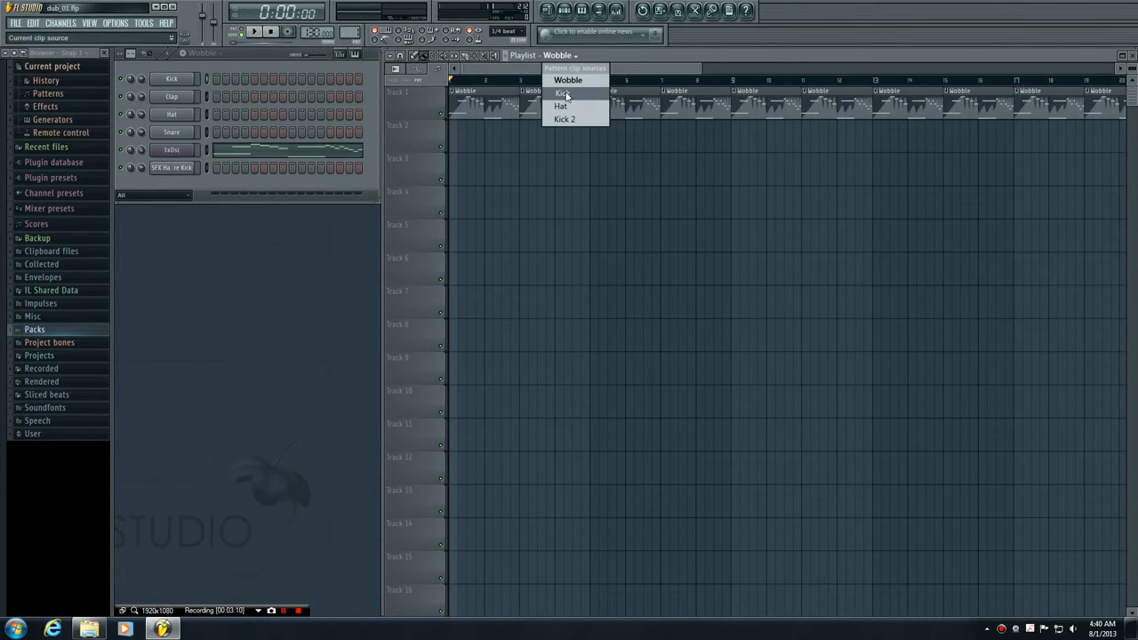
pyautogui.click(563, 95)
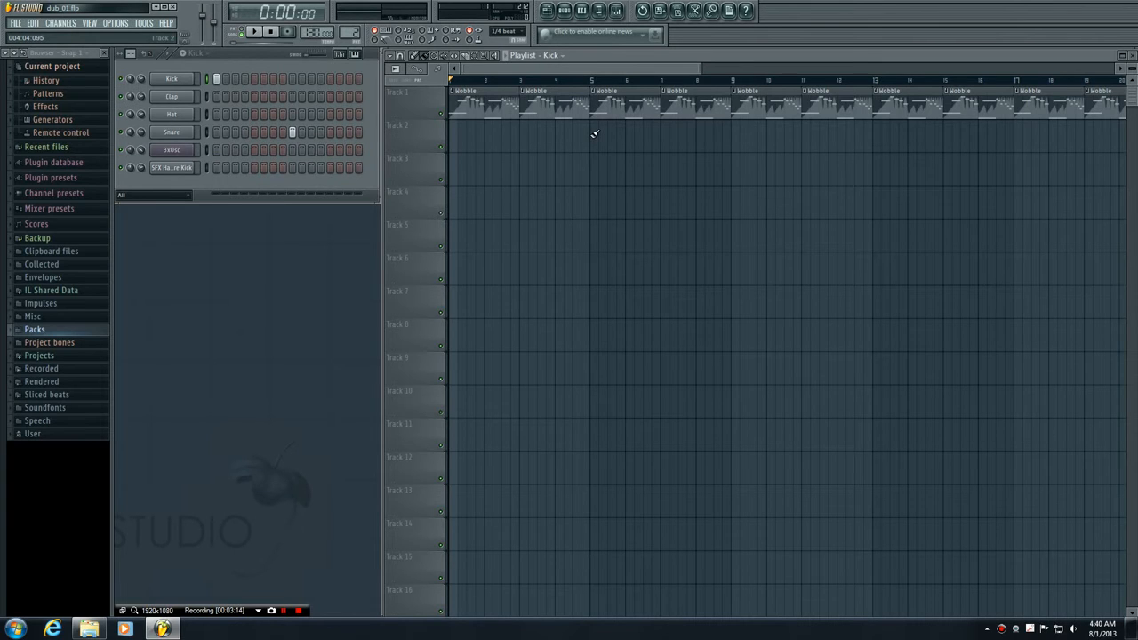
pyautogui.click(594, 133)
pyautogui.moveTo(627, 133); pyautogui.dragTo(1126, 133)
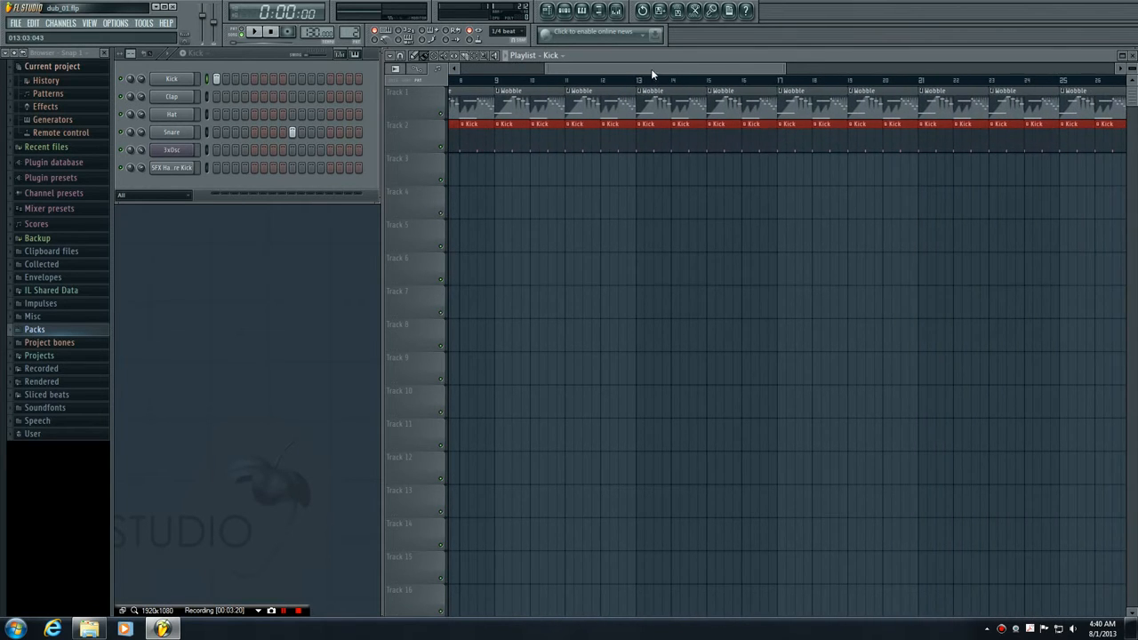
# - Play the Wobble and Kick arrangement from the start of the song and stop it after the Kick clips come in
pyautogui.moveTo(650, 68); pyautogui.dragTo(472, 70)
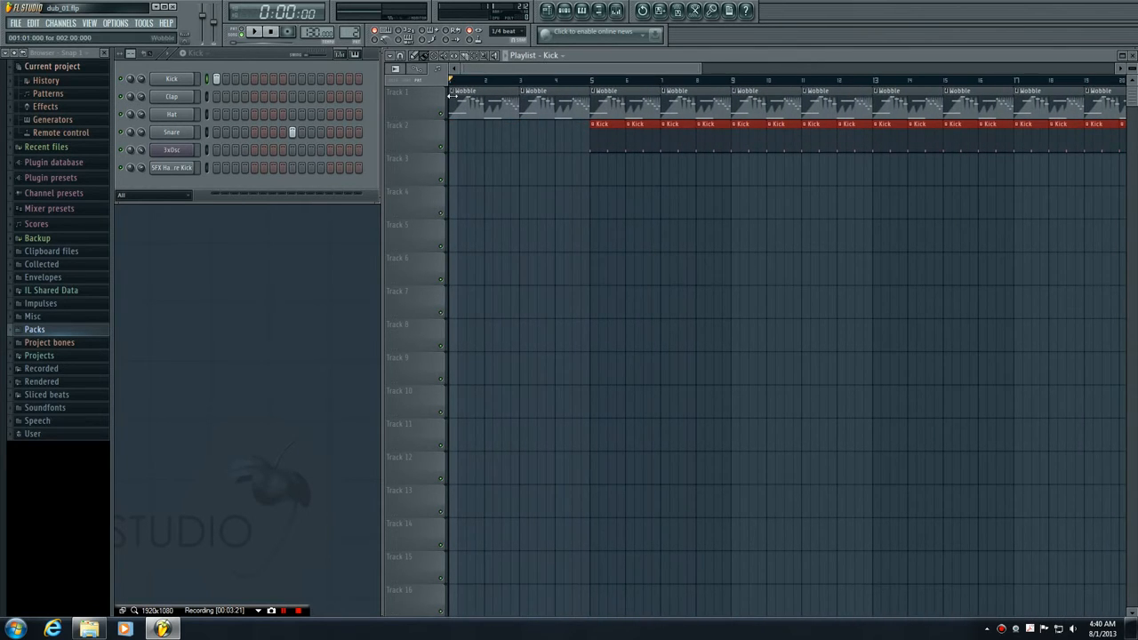
pyautogui.click(255, 33)
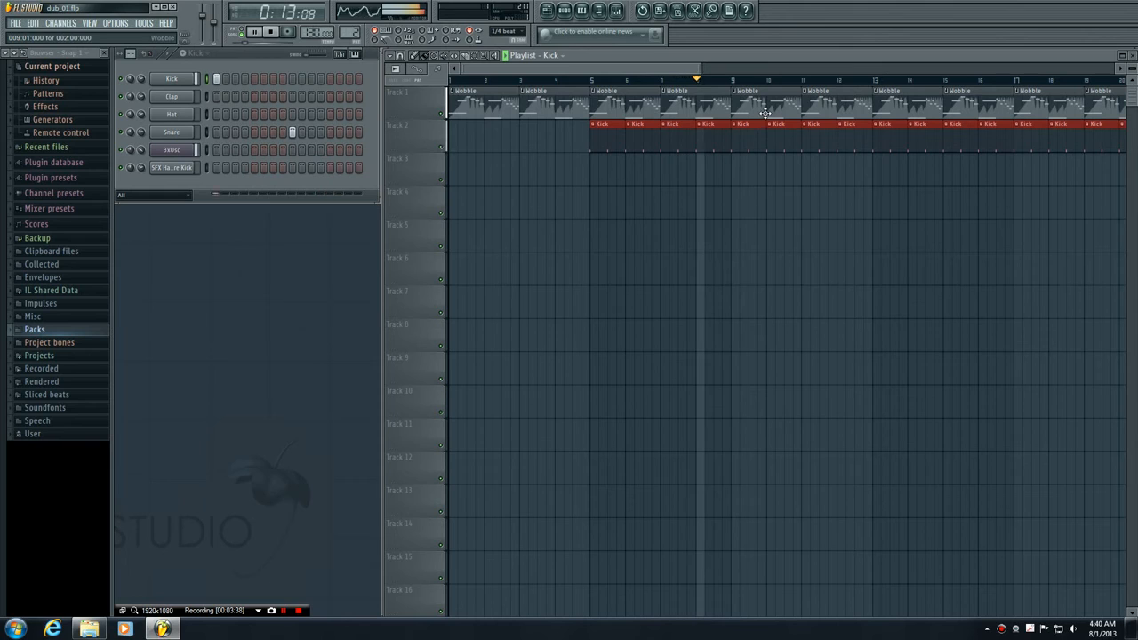
pyautogui.click(274, 33)
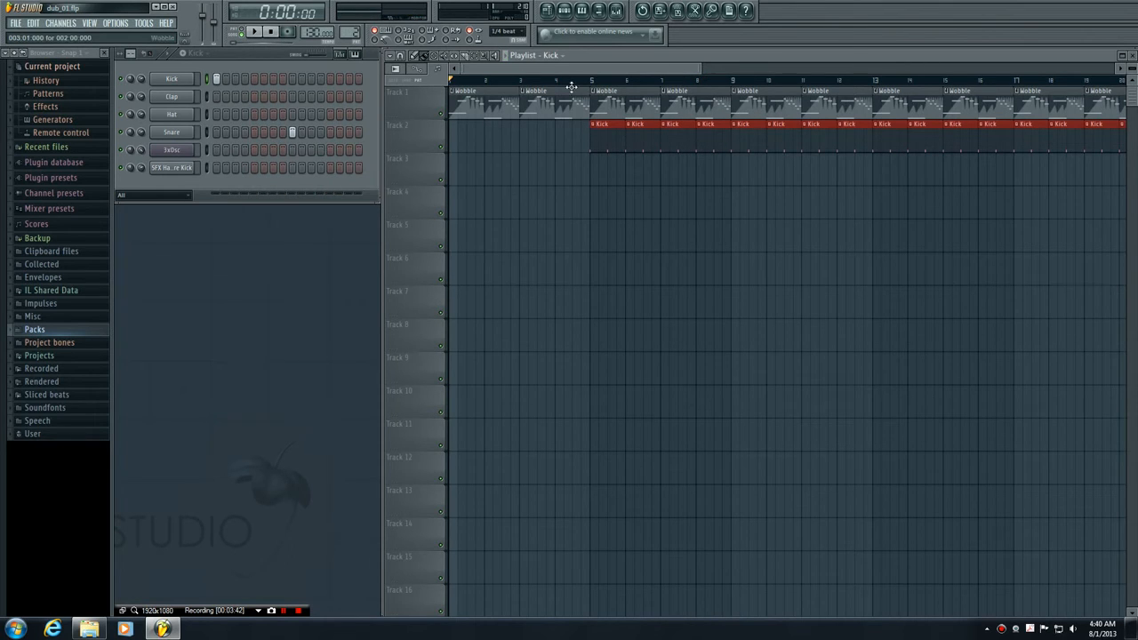
# - Select the Hat pattern and paint back-to-back Hat clips along Track 3 from bar 7 to beyond bar 19
pyautogui.click(553, 57)
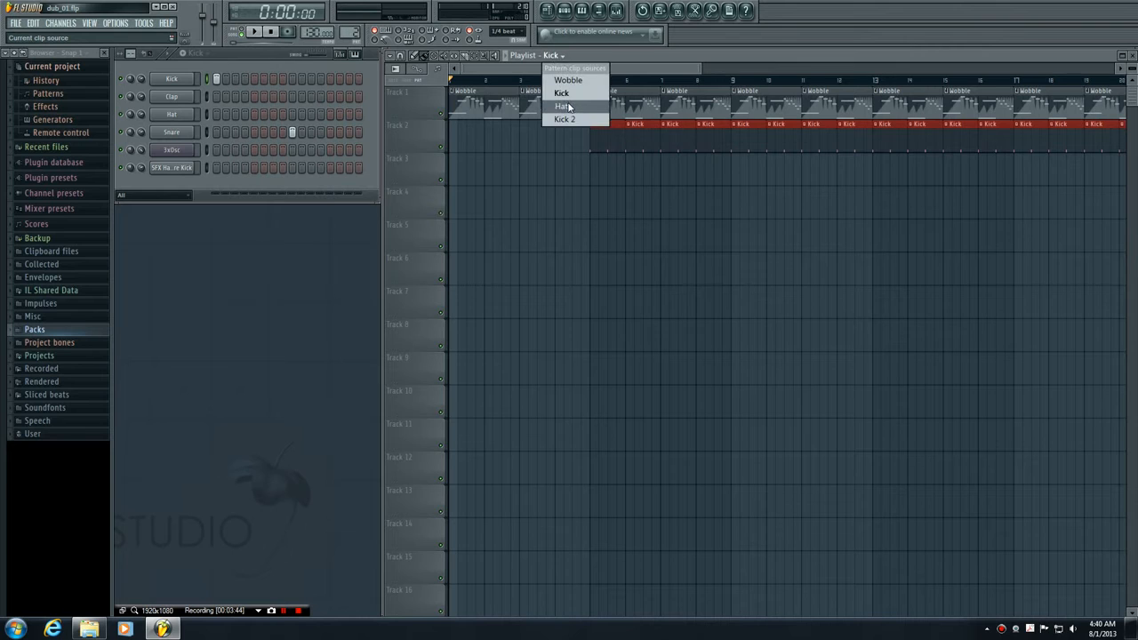
pyautogui.click(562, 105)
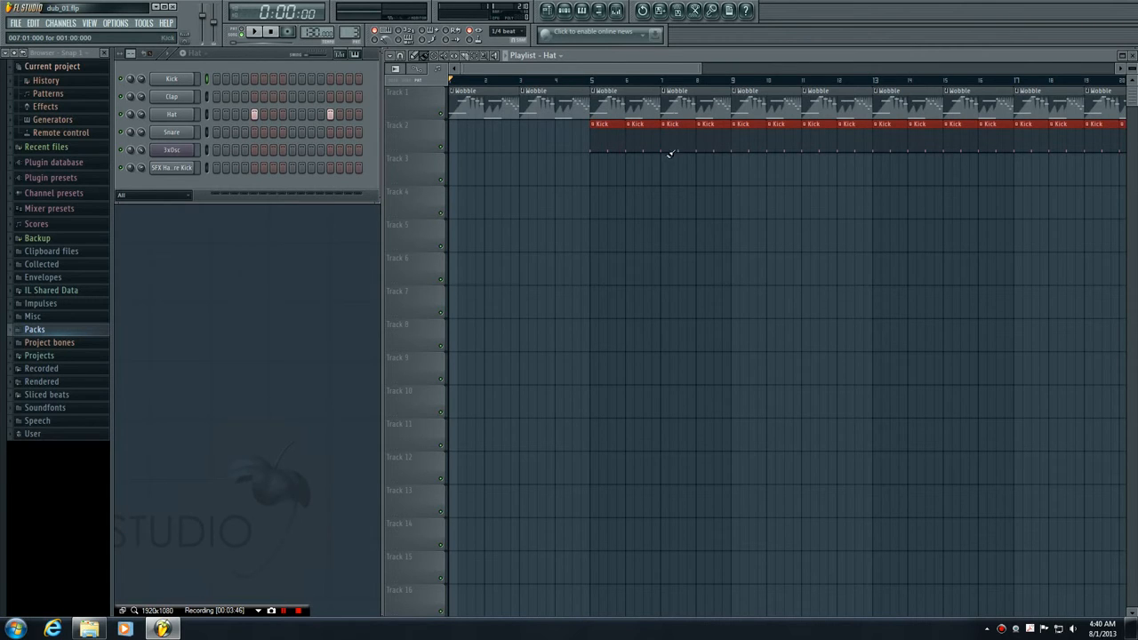
pyautogui.moveTo(664, 169); pyautogui.dragTo(1124, 169)
pyautogui.moveTo(591, 70); pyautogui.dragTo(393, 66)
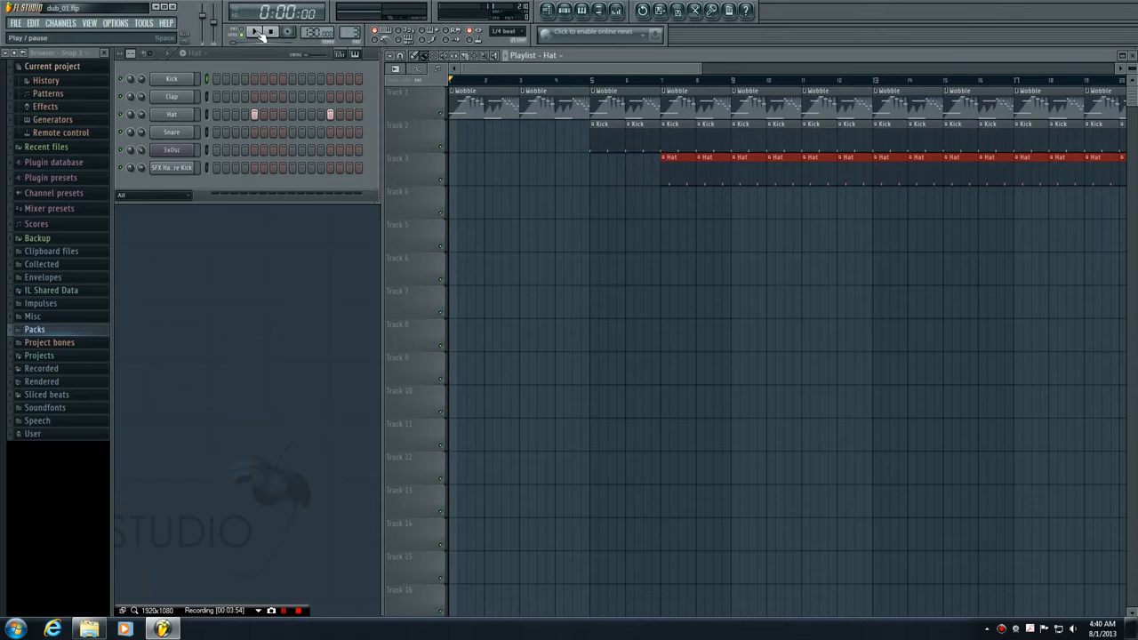
# - Select the Kick 2 pattern, place a clip on Track 4 at bar 9 during song playback, stop and align the clip to the bar
pyautogui.click(560, 56)
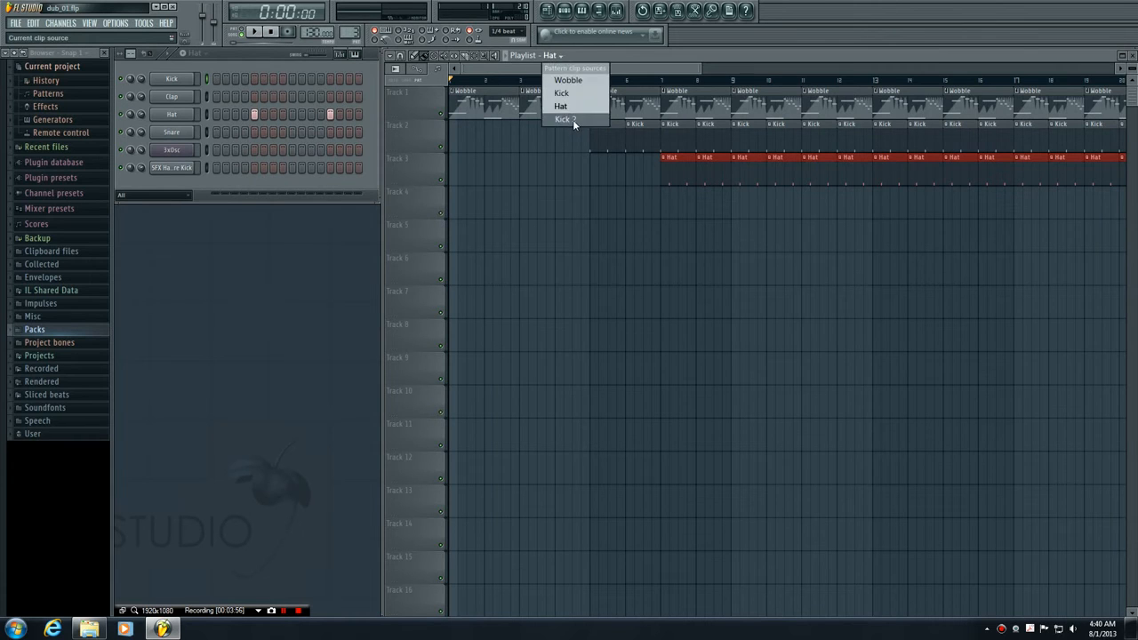
pyautogui.click(570, 120)
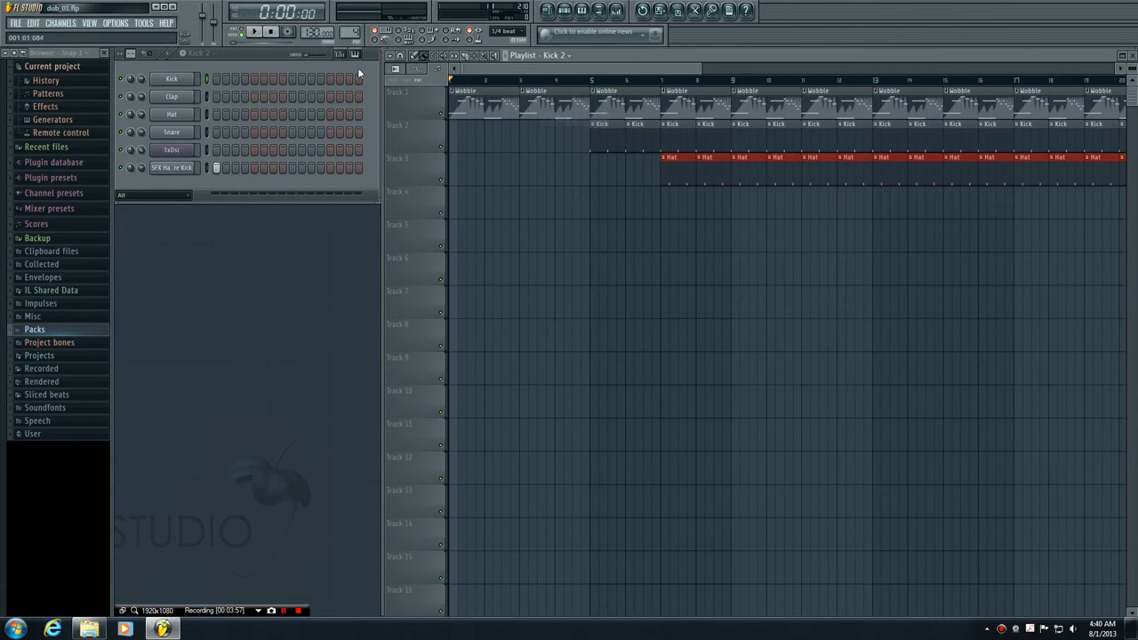
pyautogui.click(255, 32)
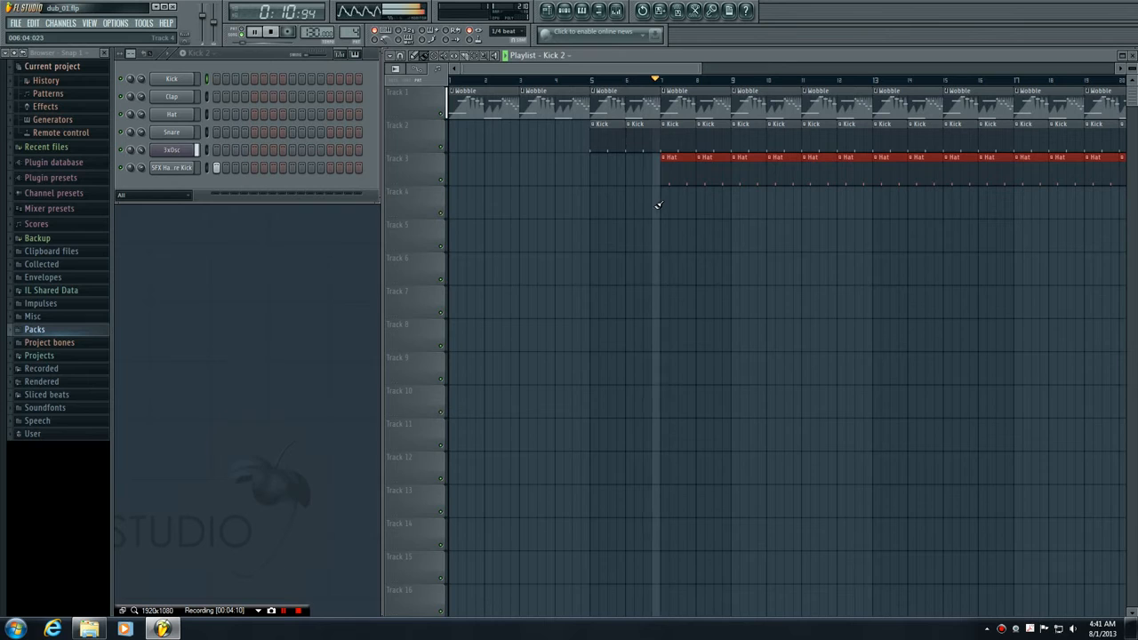
pyautogui.click(736, 212)
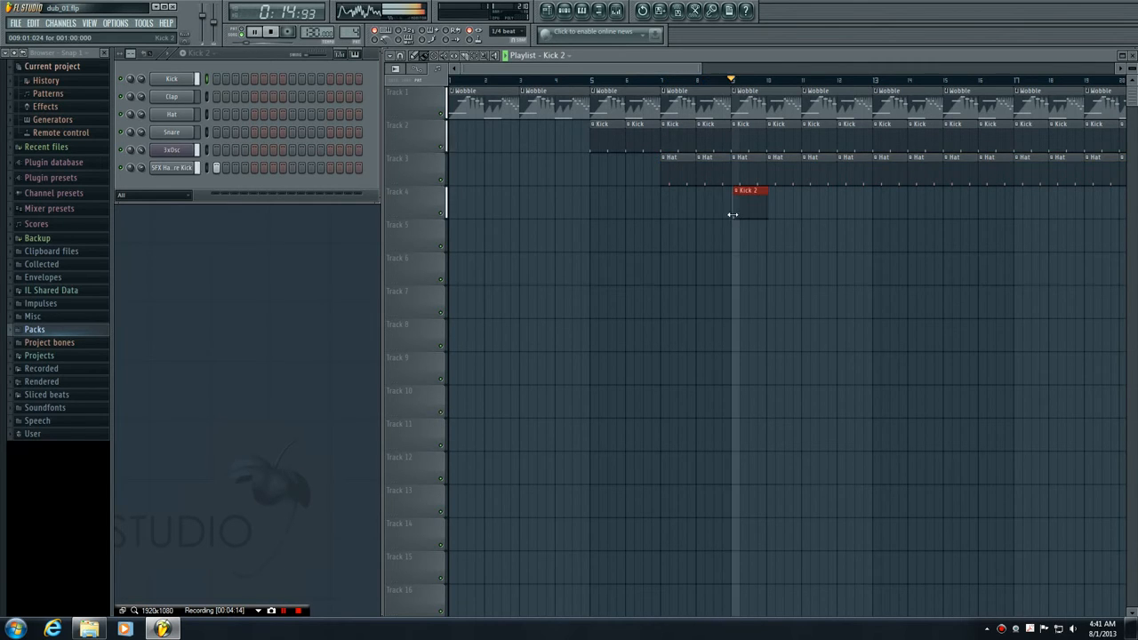
pyautogui.press('space')
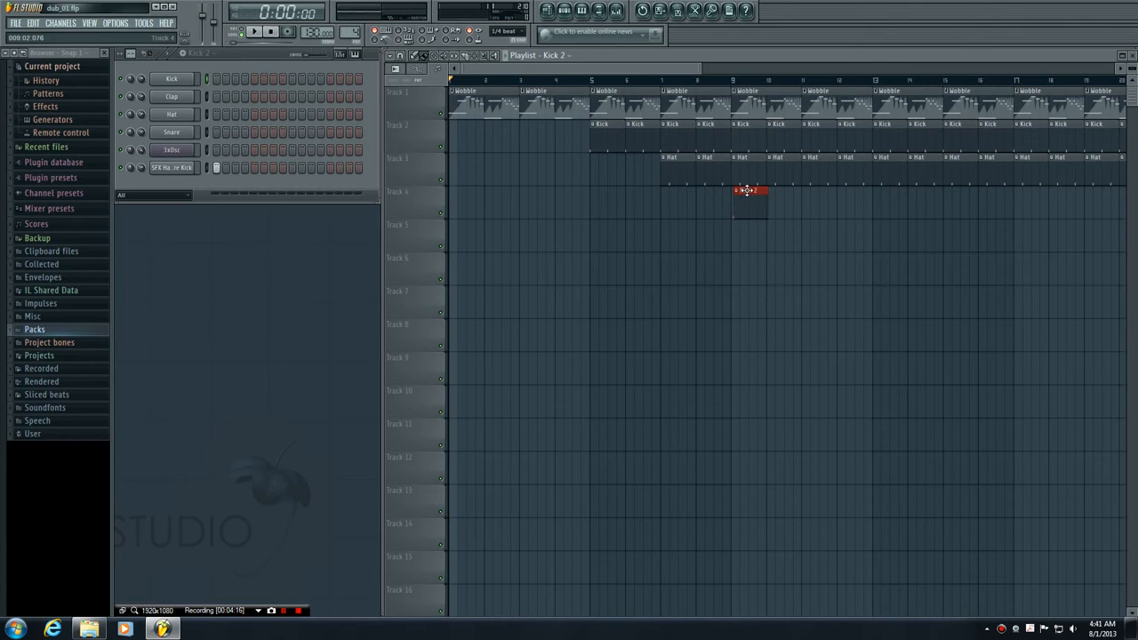
pyautogui.moveTo(746, 191); pyautogui.dragTo(743, 191)
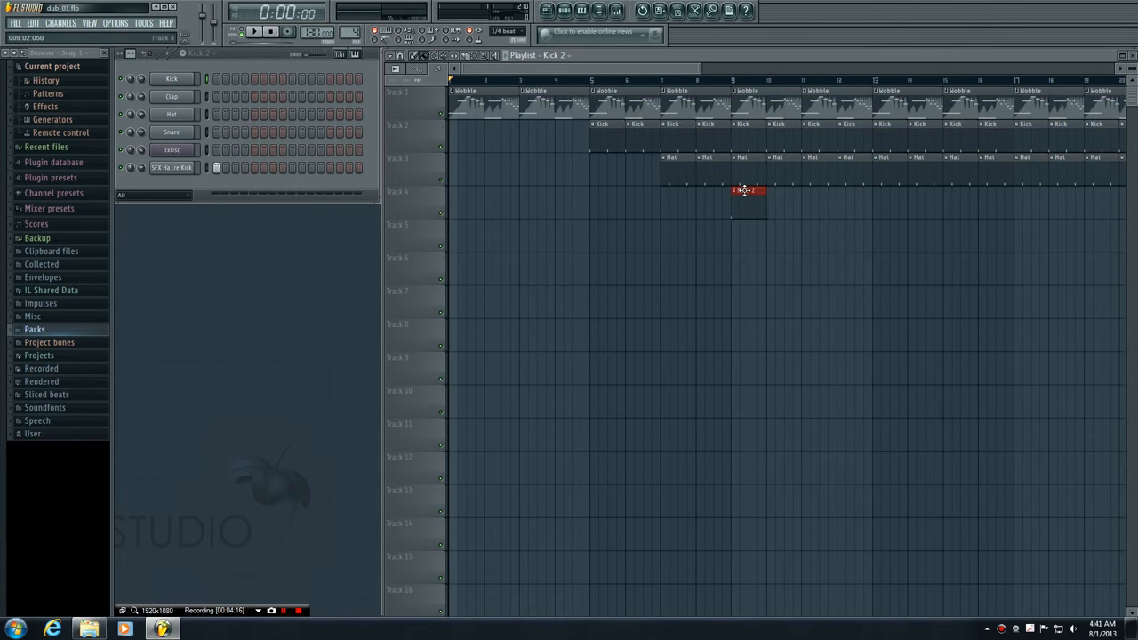
# - Add Kick 2 clips on Track 4 at bars 3, 5 and 7 while auditioning the song, and stop playback
pyautogui.click(524, 200)
pyautogui.press('space')
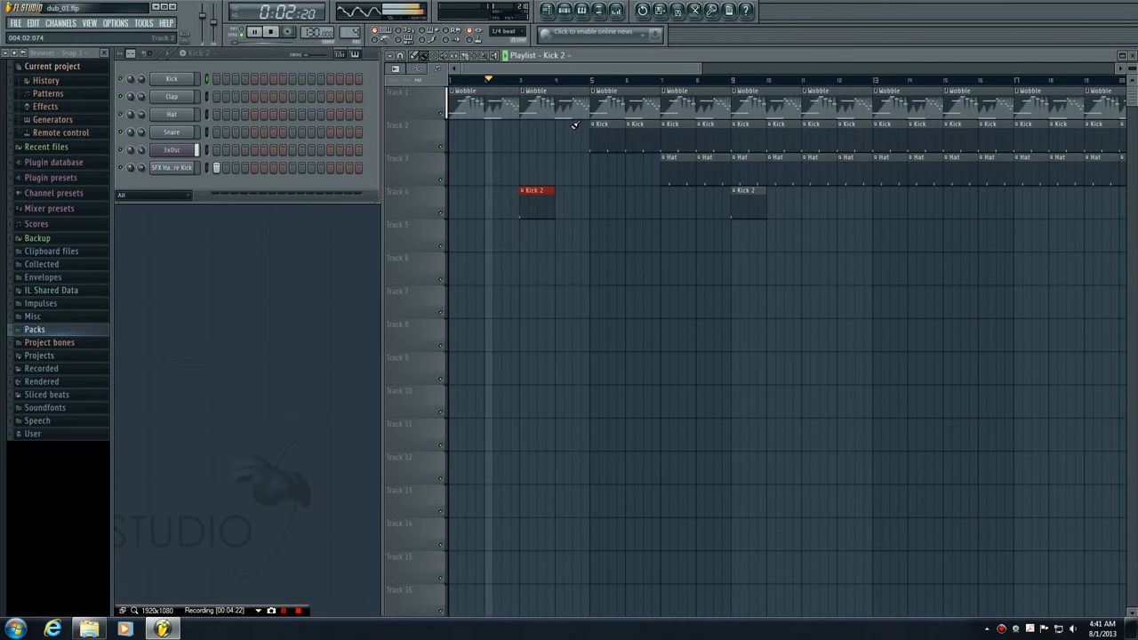
pyautogui.click(594, 203)
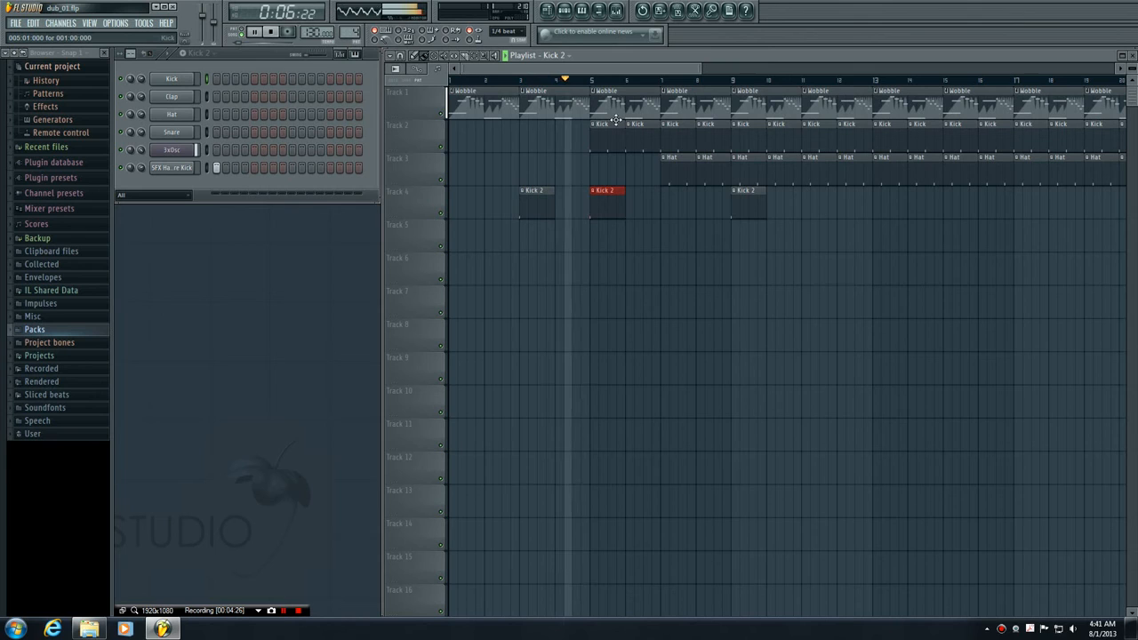
pyautogui.click(667, 201)
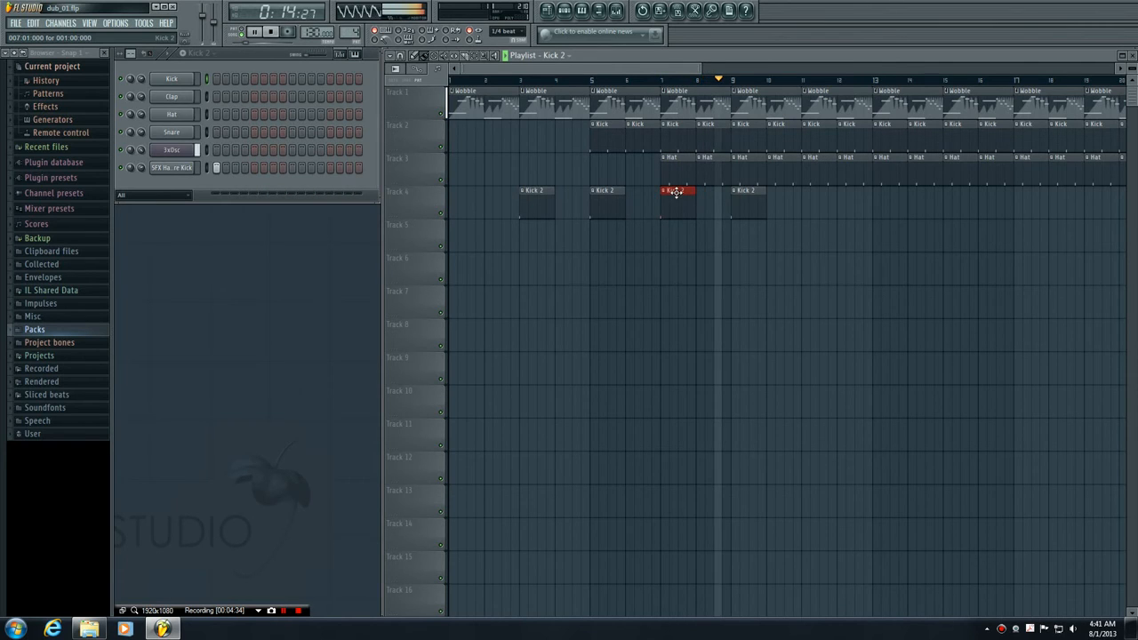
pyautogui.press('space')
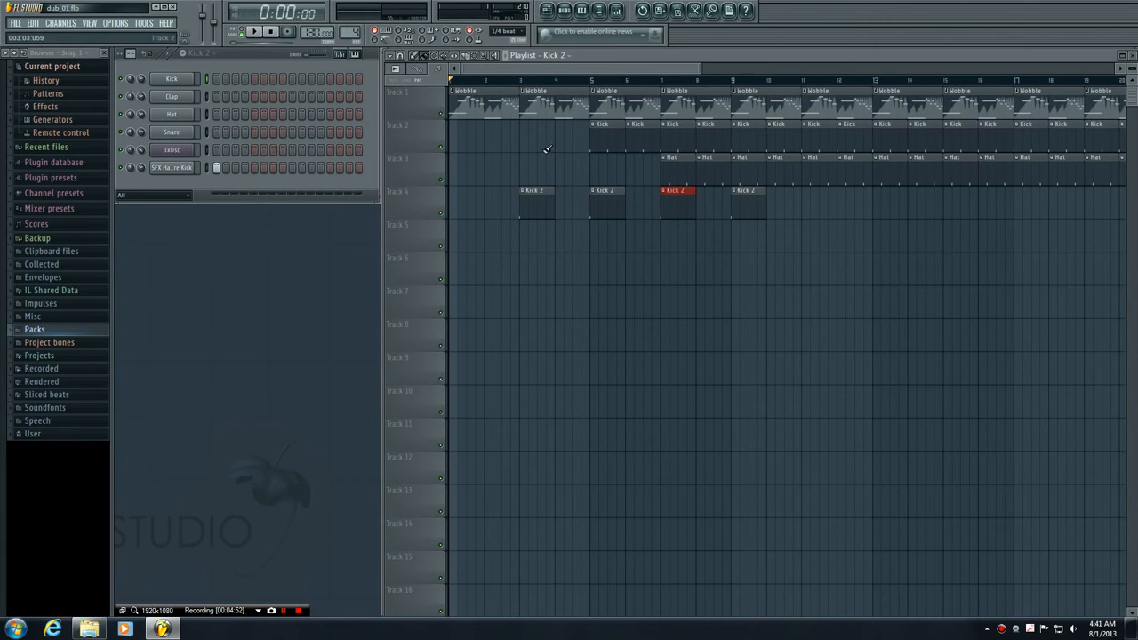
# - Select the Wobble pattern and place one Wobble clip on Track 5 at bar 1
pyautogui.click(544, 57)
pyautogui.click(556, 55)
pyautogui.click(569, 78)
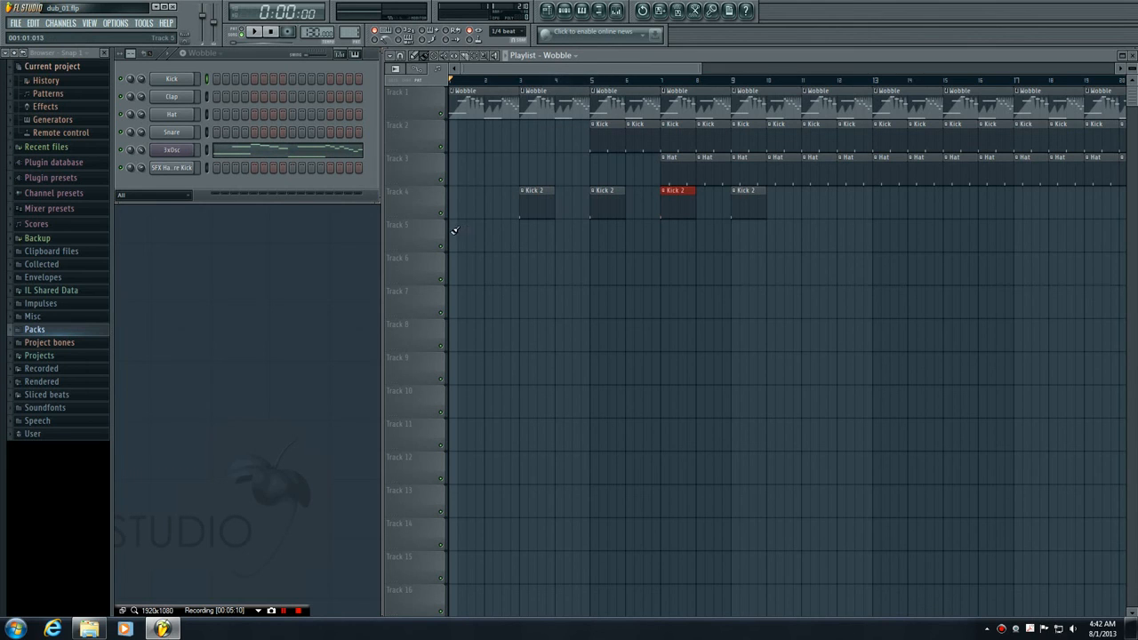
pyautogui.click(454, 230)
# - Select the Kick pattern and place one Kick clip on Track 5 at bar 5
pyautogui.click(556, 55)
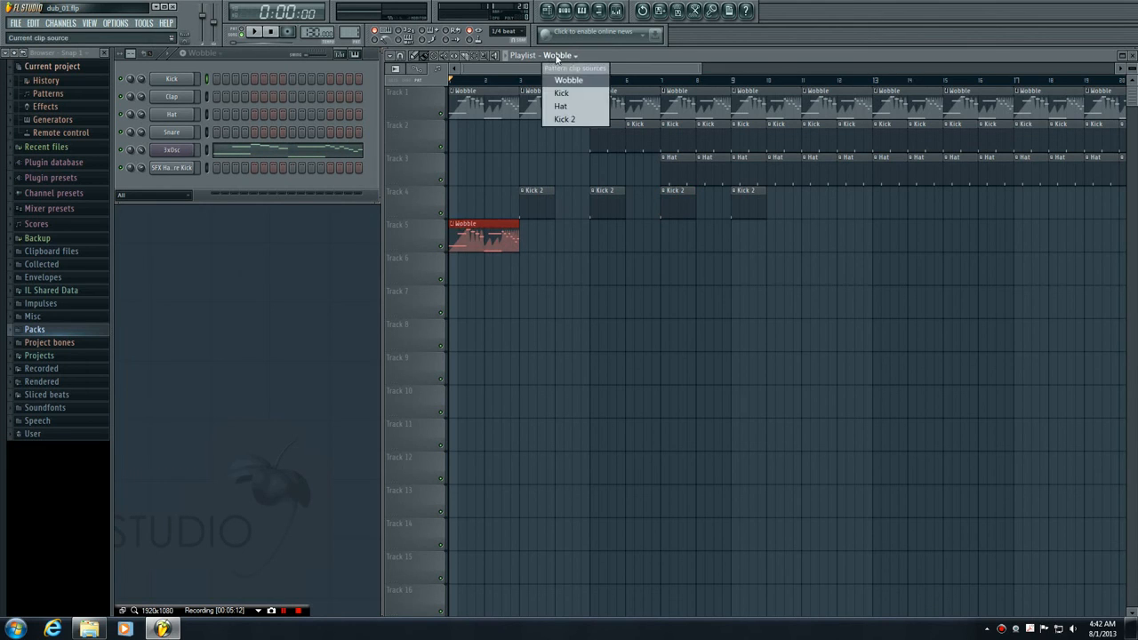
pyautogui.click(562, 92)
pyautogui.click(592, 229)
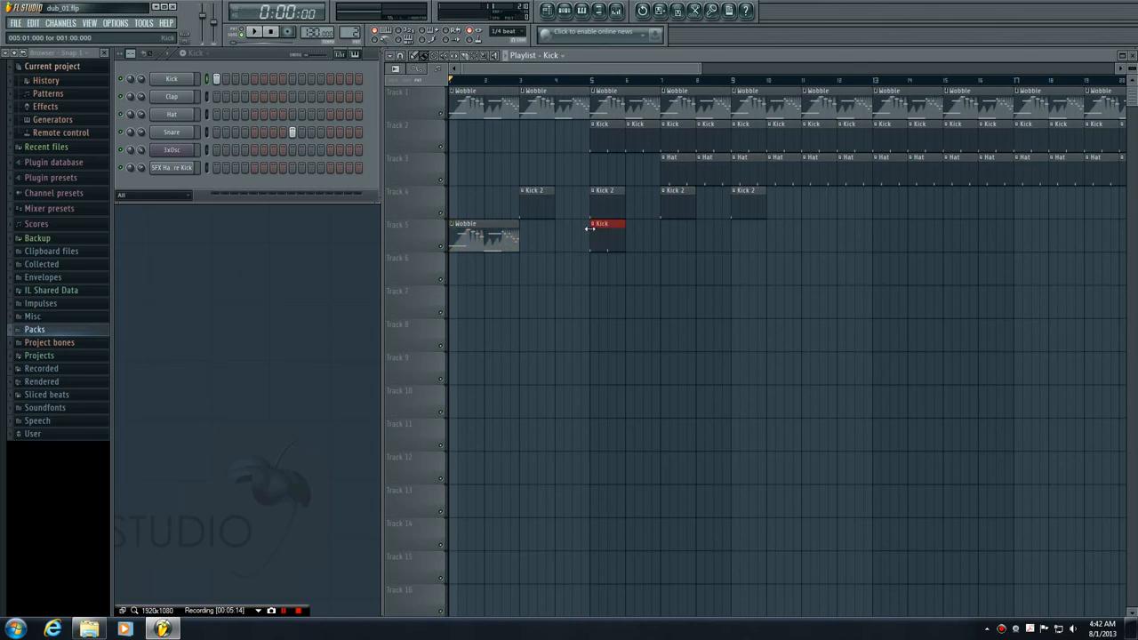